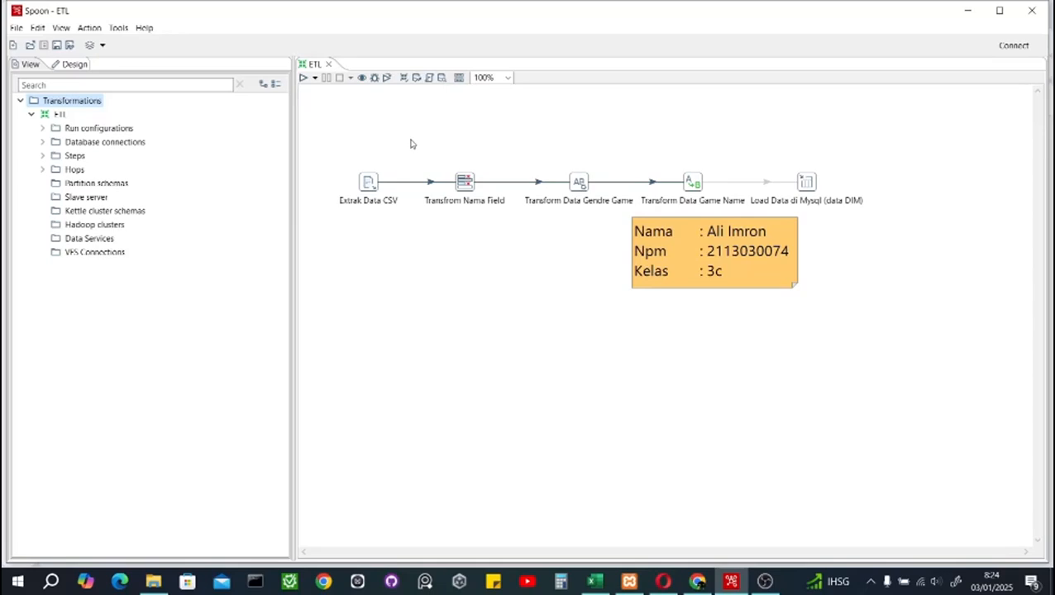
# - Open the settings of the Extrak Data CSV step in the ETL transformation
pyautogui.click(369, 184)
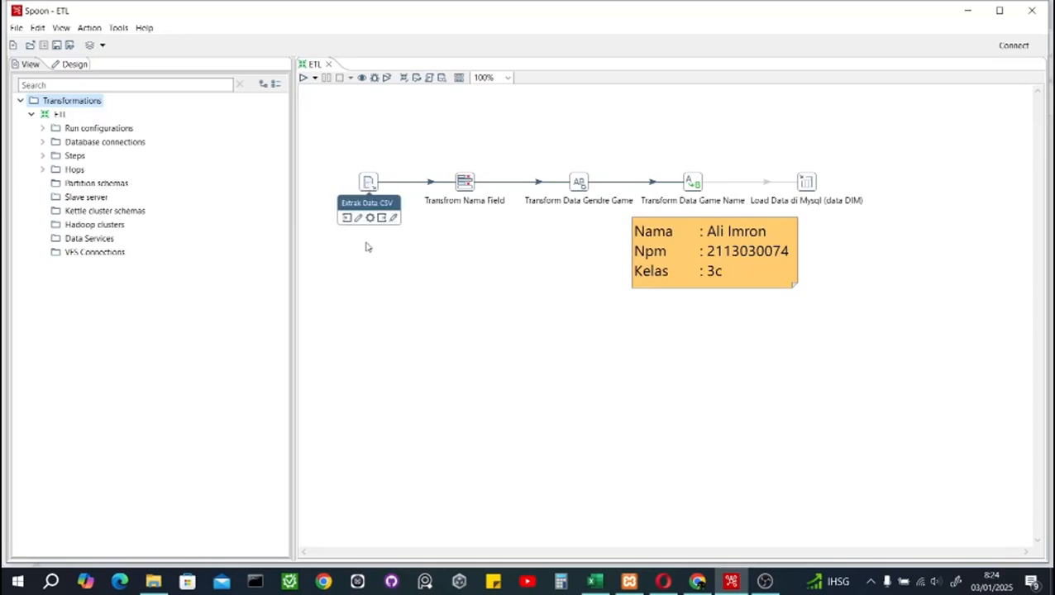
pyautogui.doubleClick(370, 183)
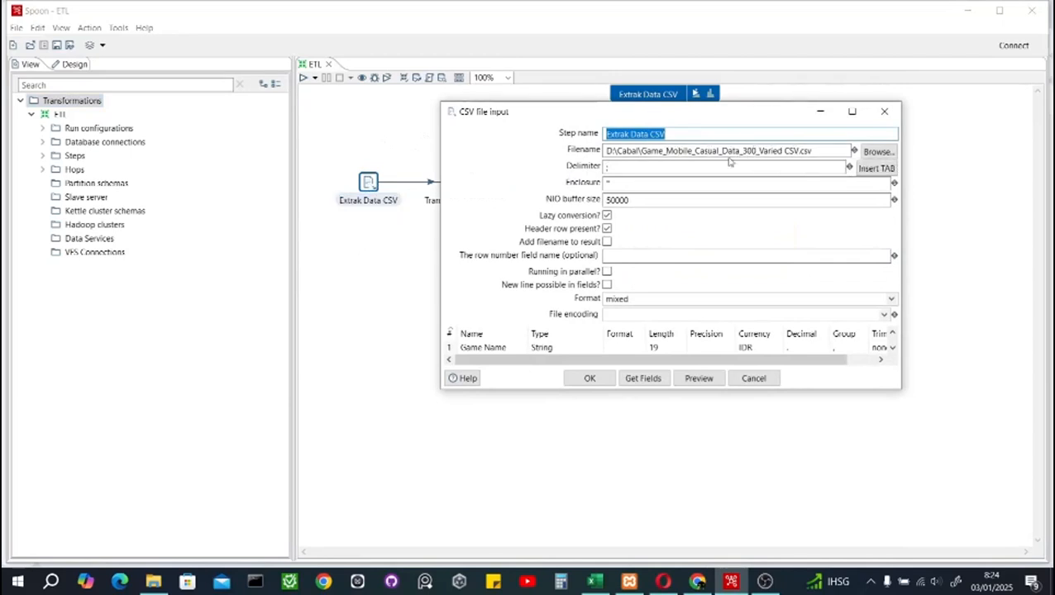
# - Switch to the Game_Mobile_Casual_Data_300_Varied workbook in Excel, maximize it and auto-fit the width of all columns
pyautogui.click(597, 583)
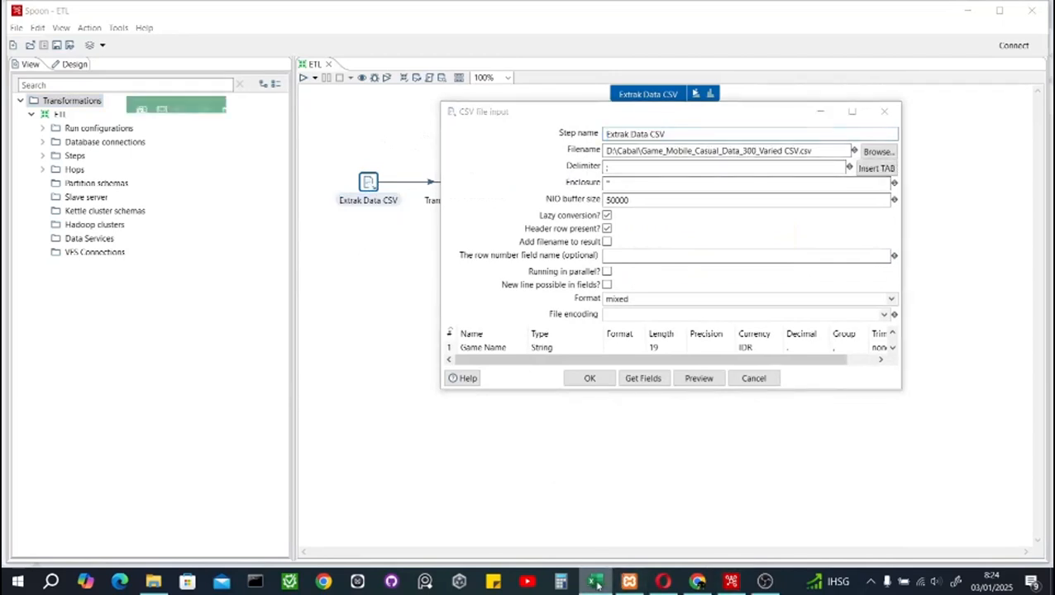
pyautogui.moveTo(315, 58); pyautogui.dragTo(435, 76)
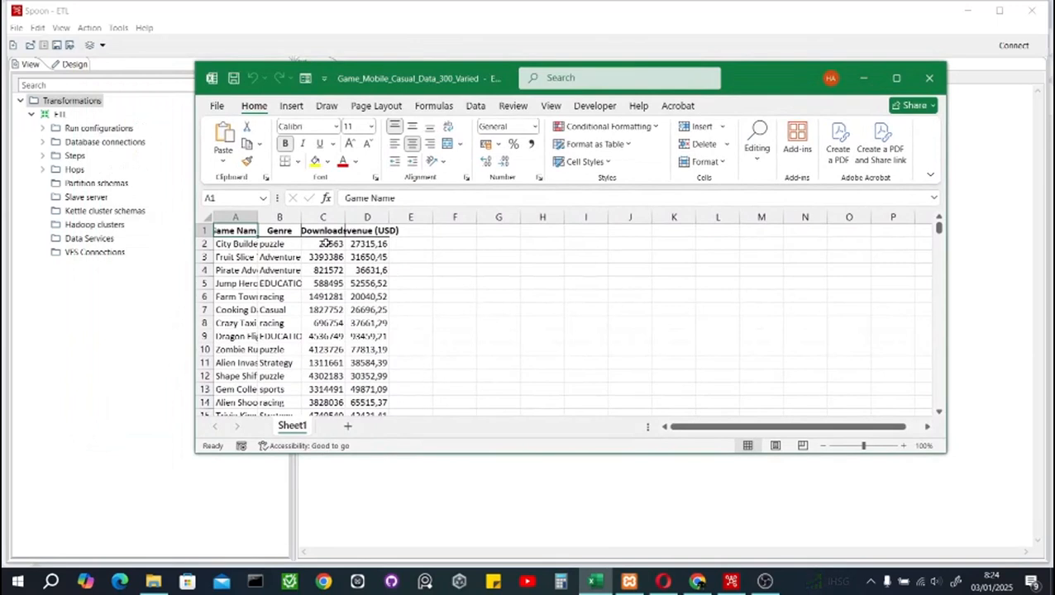
pyautogui.click(896, 79)
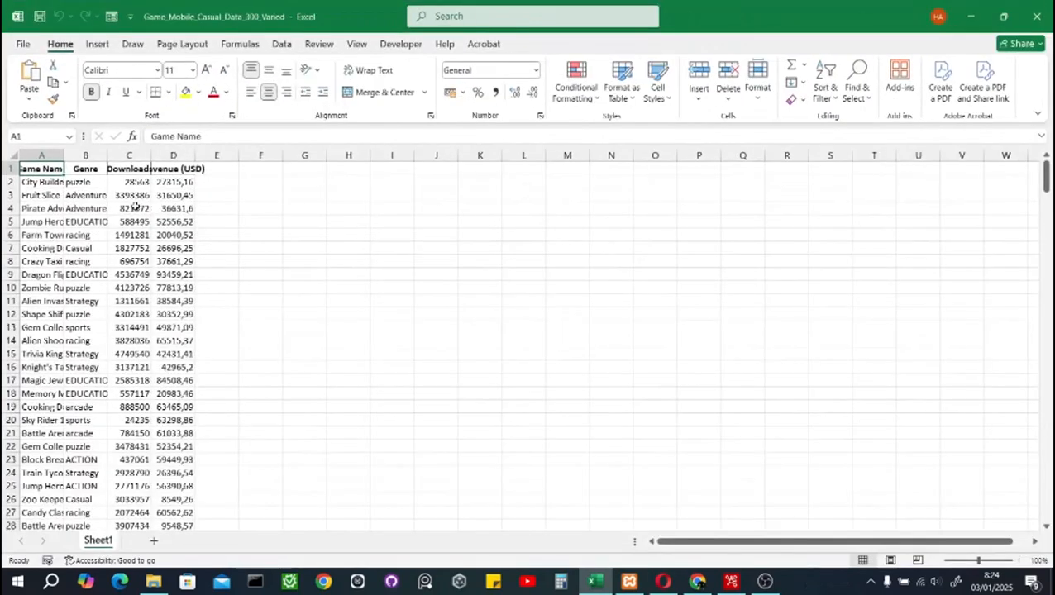
pyautogui.click(11, 155)
pyautogui.doubleClick(107, 156)
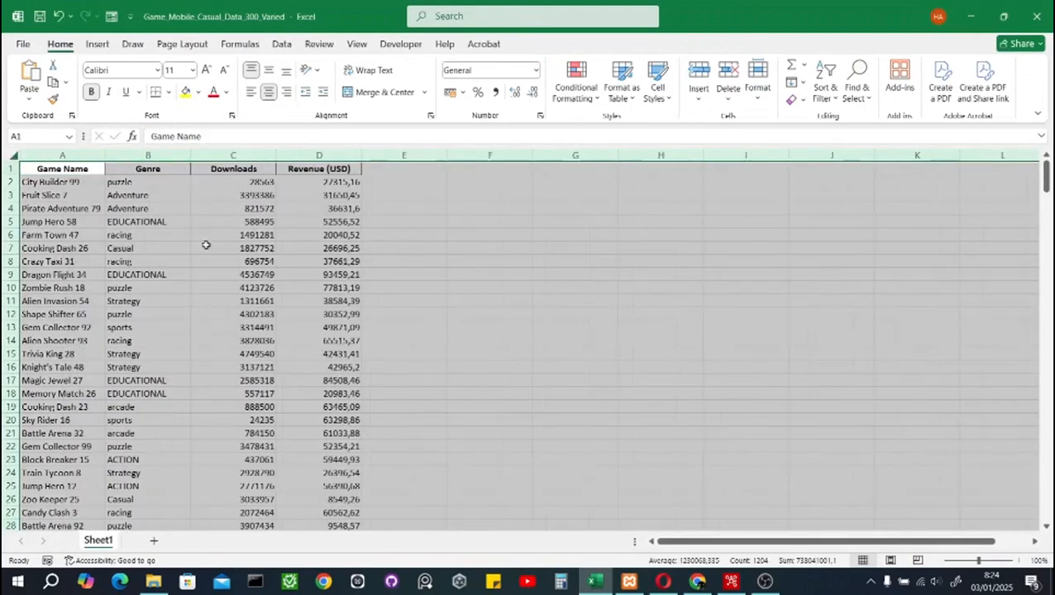
# - Examine the first entries of the Game Name and Genre columns, checking the letter case used for the genres
pyautogui.click(305, 273)
pyautogui.moveTo(85, 180); pyautogui.dragTo(89, 290)
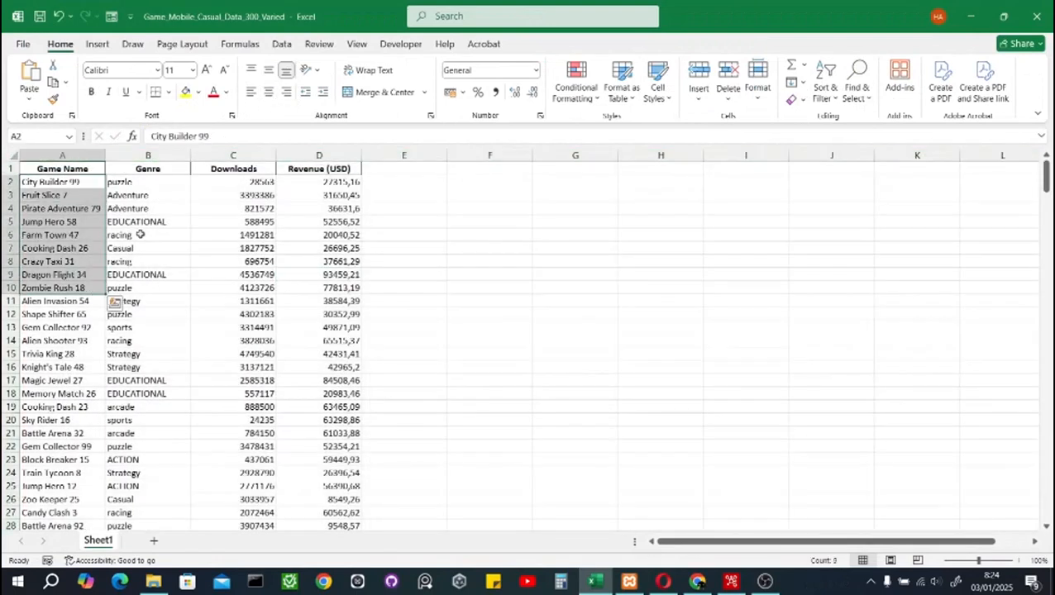
pyautogui.moveTo(162, 176); pyautogui.dragTo(144, 222)
pyautogui.click(110, 224)
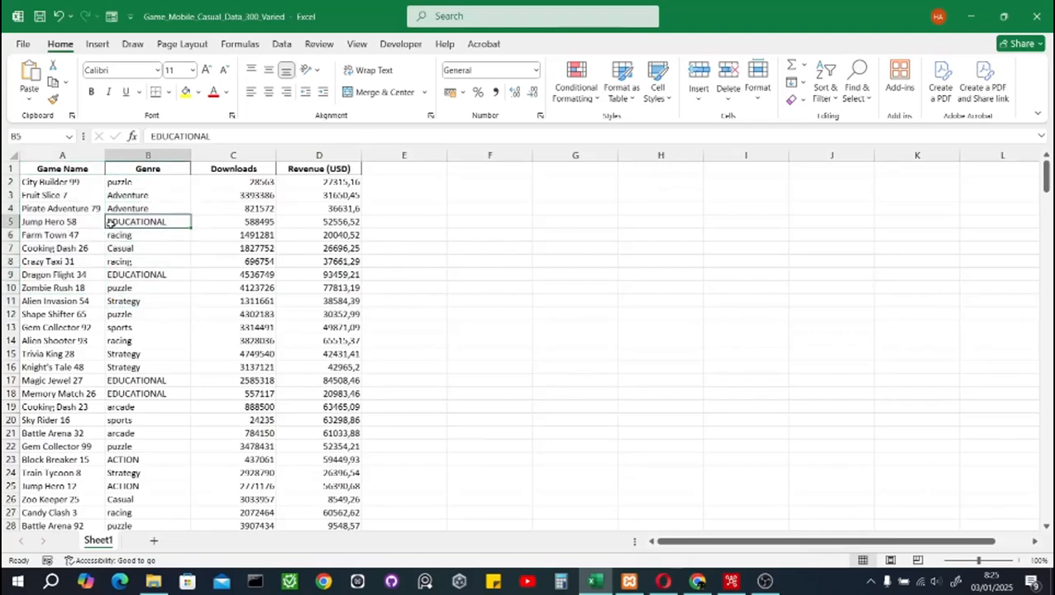
pyautogui.click(119, 208)
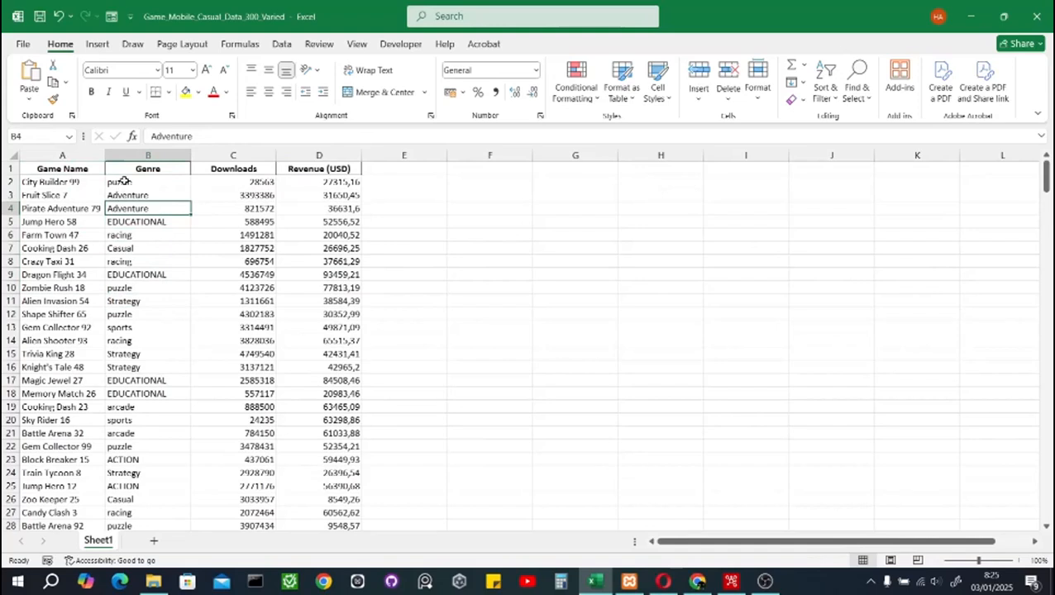
pyautogui.click(124, 181)
pyautogui.click(127, 259)
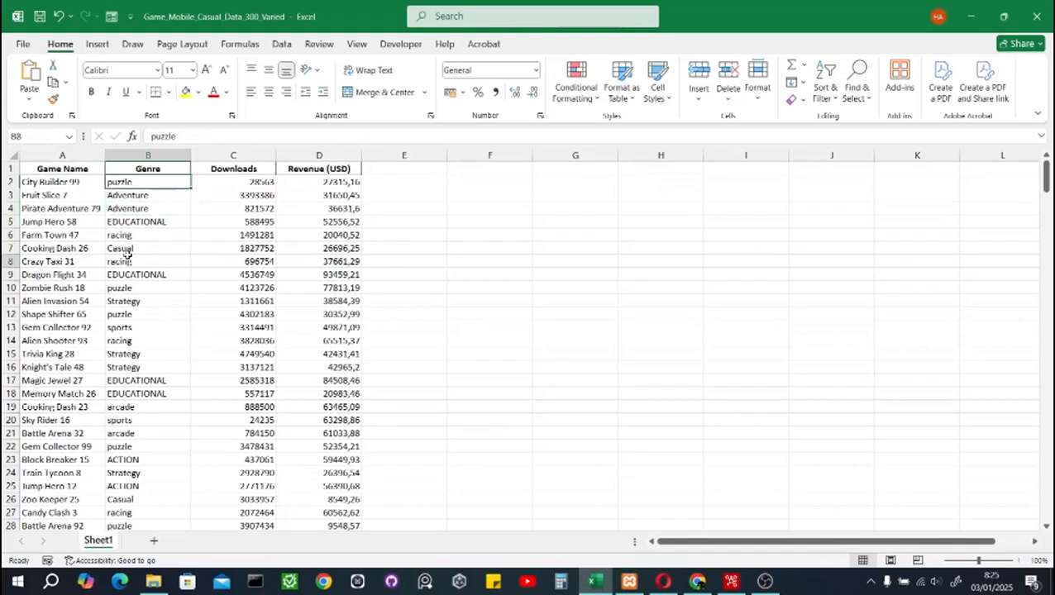
pyautogui.click(127, 286)
pyautogui.moveTo(124, 183); pyautogui.dragTo(126, 329)
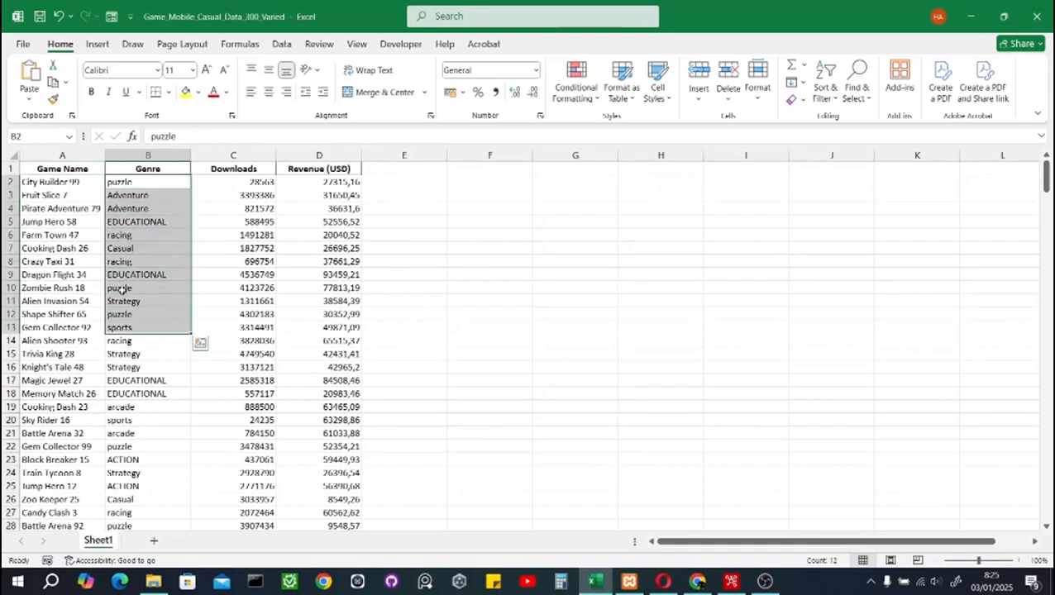
# - Examine how the entries in the Game Name column end, between rows 2 and 8
pyautogui.click(46, 184)
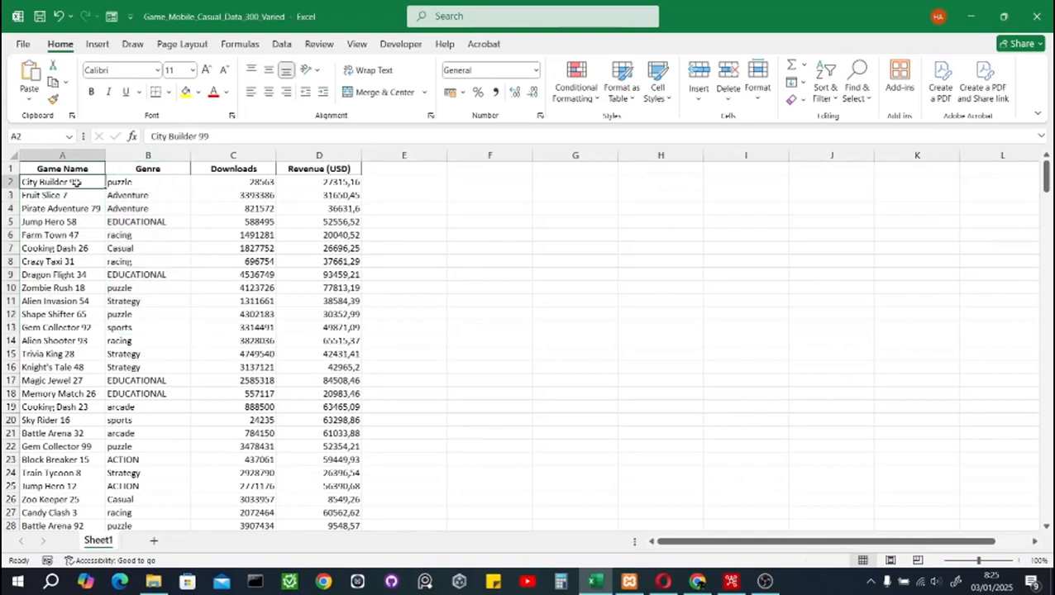
pyautogui.click(74, 194)
pyautogui.click(75, 182)
pyautogui.click(74, 214)
pyautogui.click(72, 234)
pyautogui.click(71, 260)
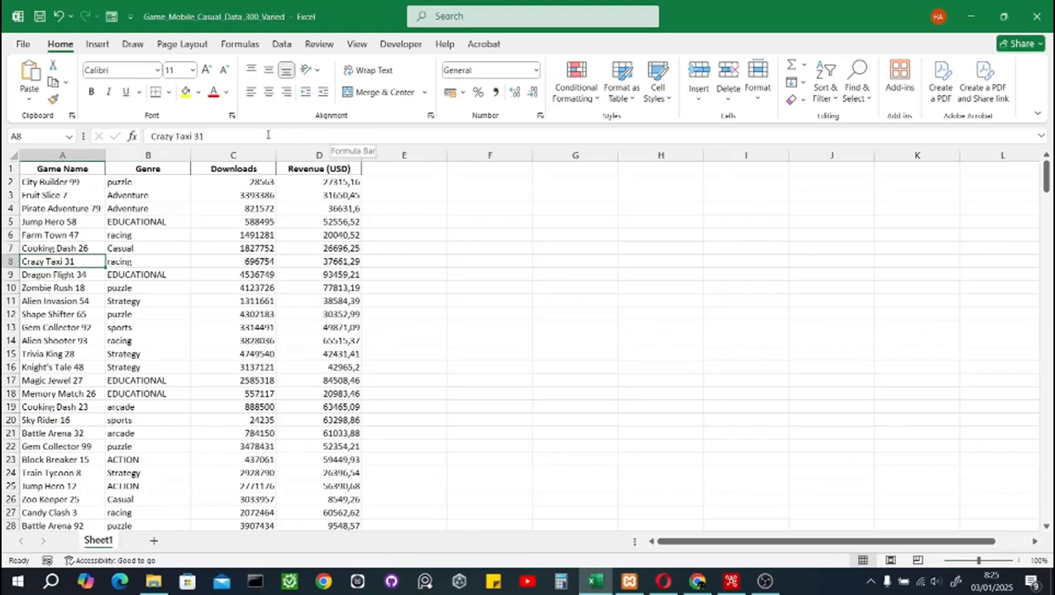
# - Shrink the Excel window, view the dim_data_game table in phpMyAdmin in the browser, and return to Spoon
pyautogui.moveTo(764, 19); pyautogui.dragTo(542, 93)
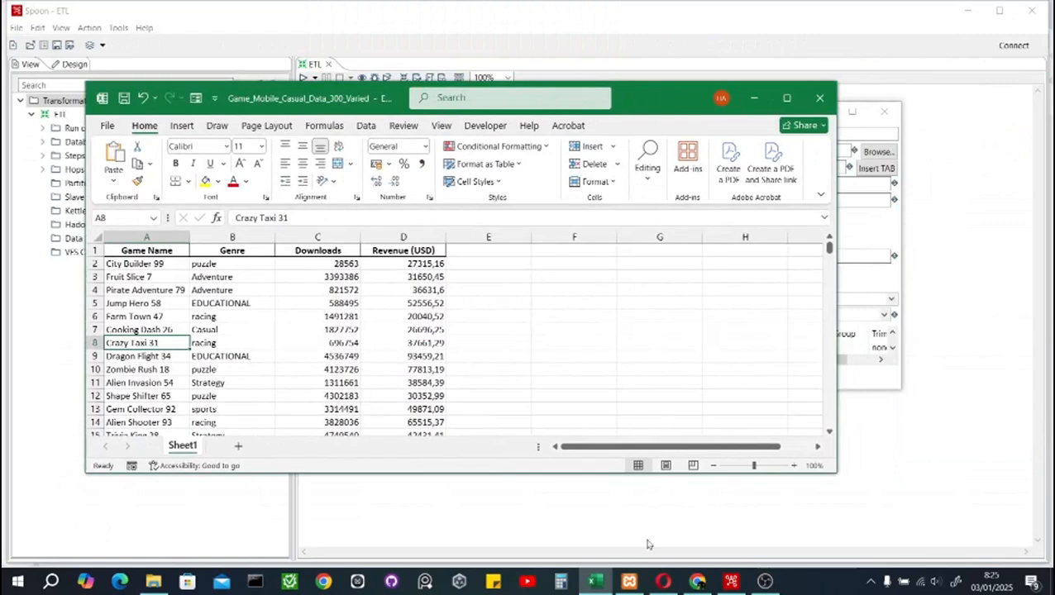
pyautogui.click(697, 581)
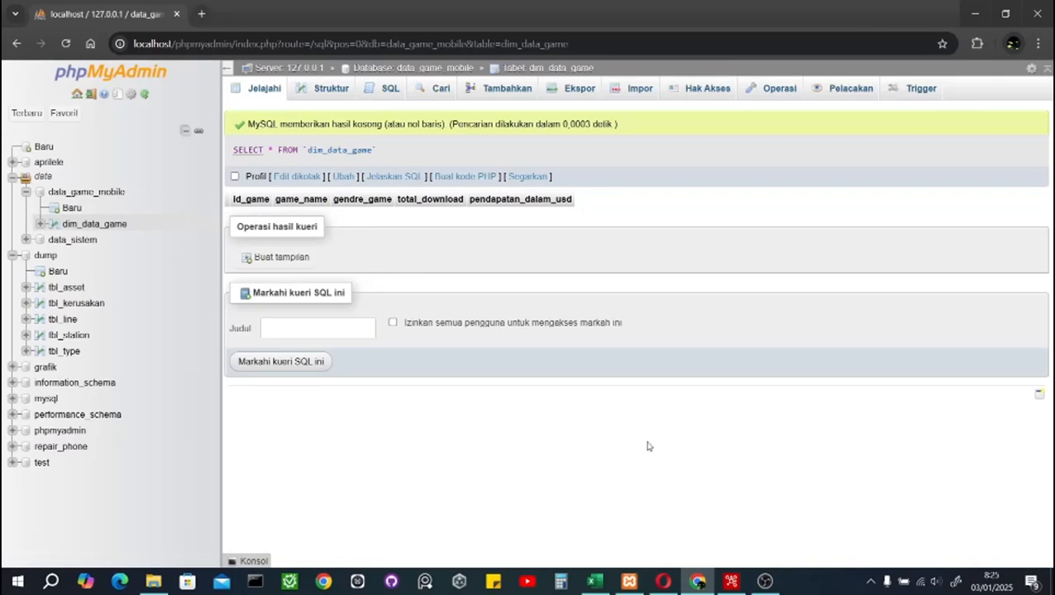
pyautogui.click(731, 583)
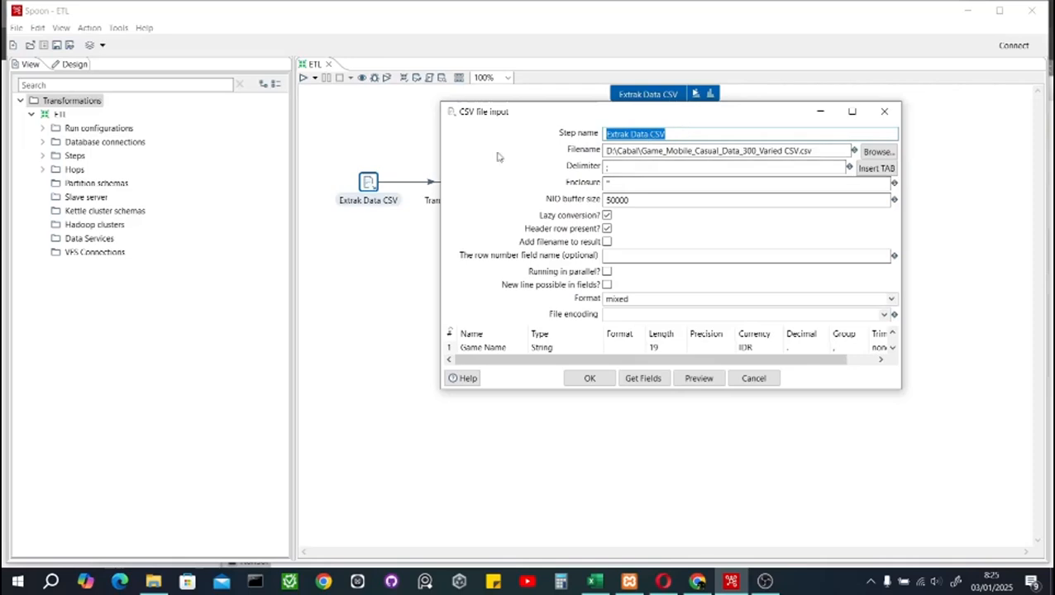
# - Preview the rows read by the Extrak Data CSV step and look through them
pyautogui.click(730, 151)
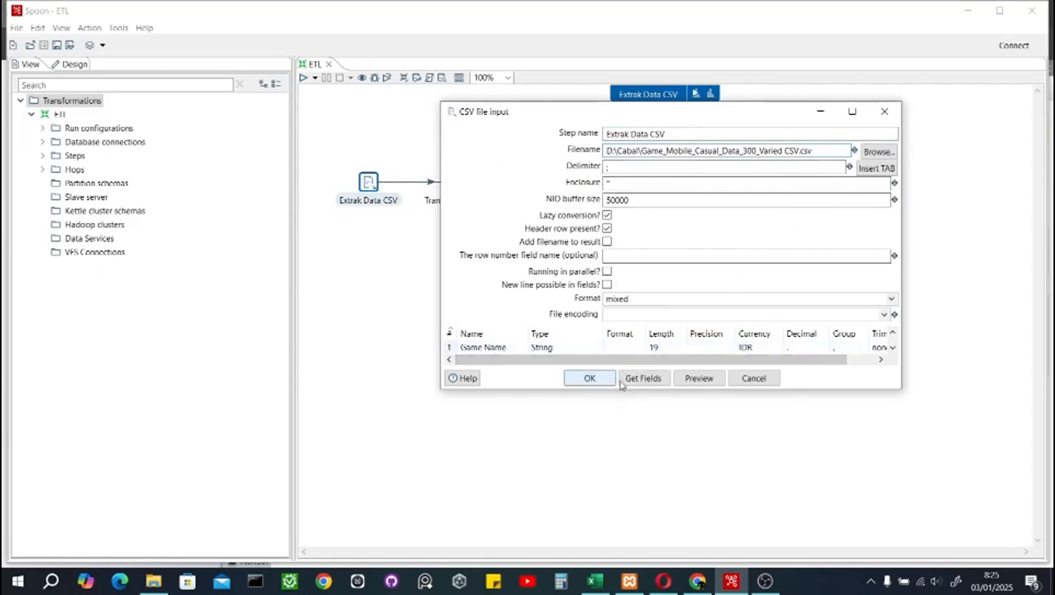
pyautogui.click(699, 378)
pyautogui.click(679, 283)
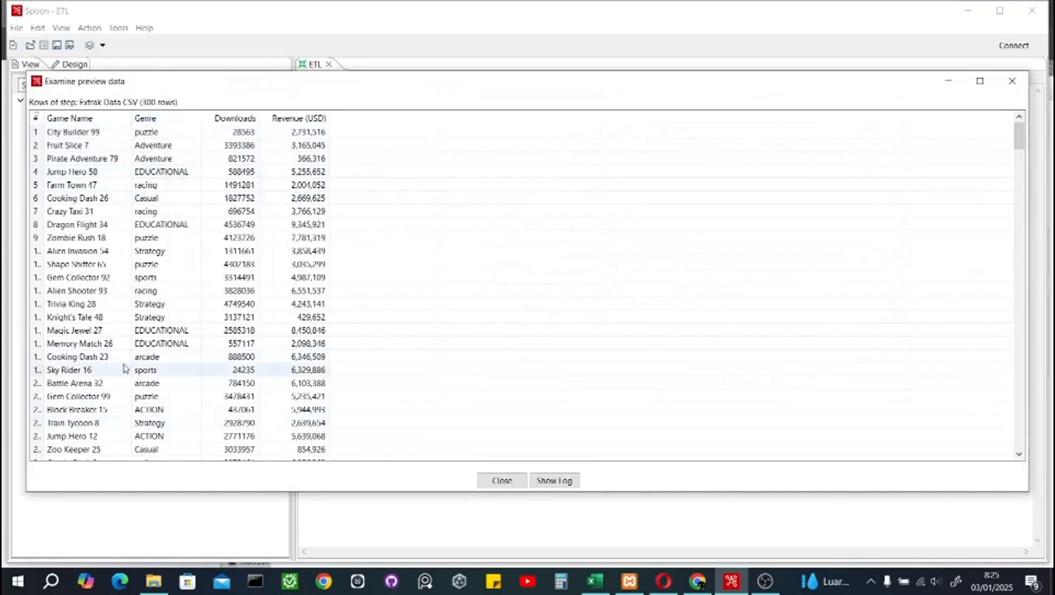
pyautogui.scroll(-5, 198, 174)
pyautogui.scroll(5, 201, 175)
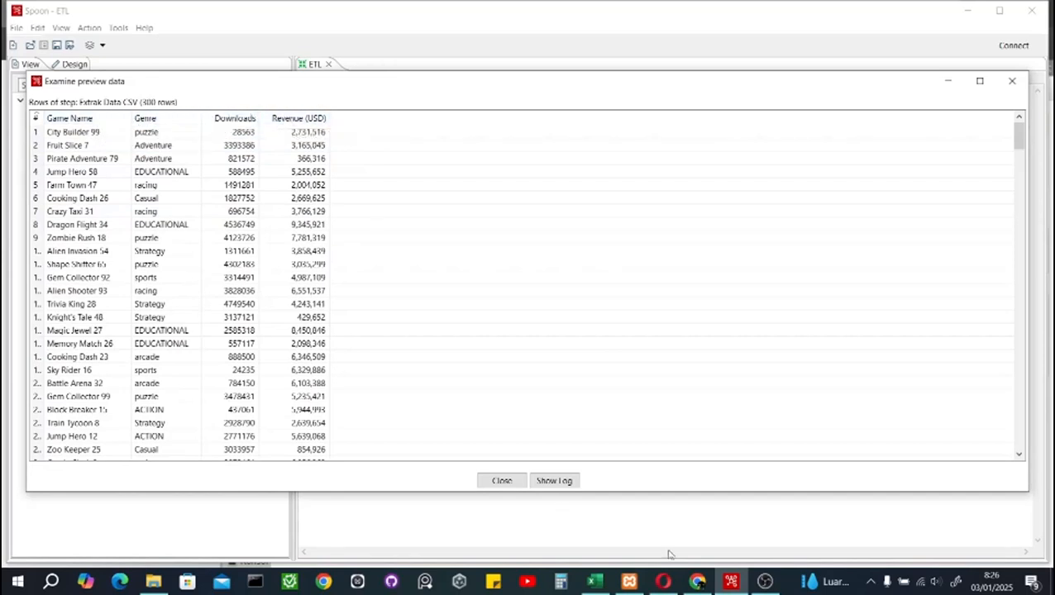
# - Compare the previewed fields with the dim_data_game columns in phpMyAdmin, and close the preview and CSV input settings in Spoon
pyautogui.click(697, 581)
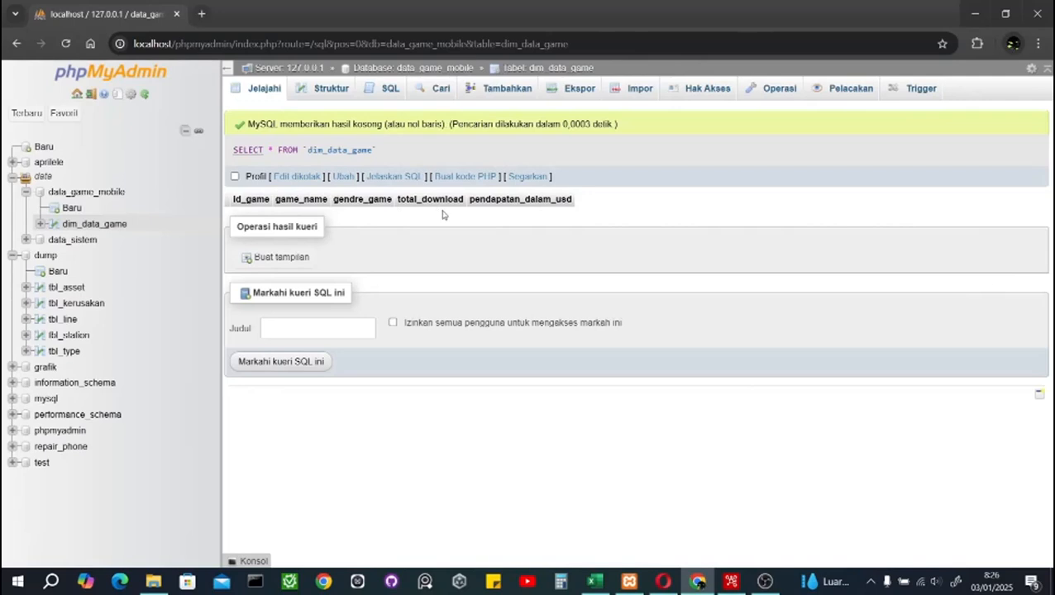
pyautogui.click(731, 582)
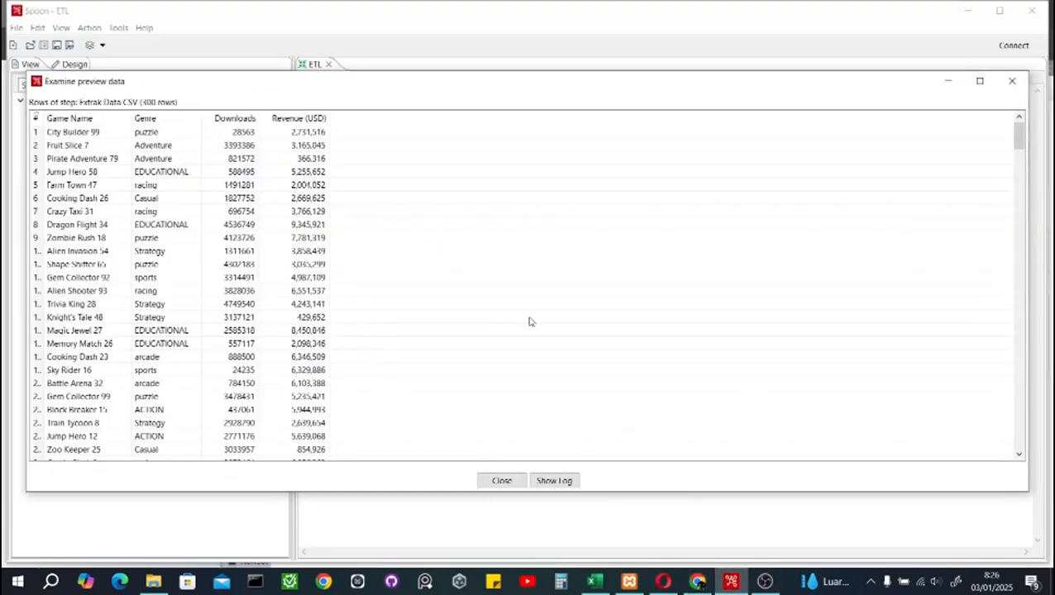
pyautogui.click(1012, 80)
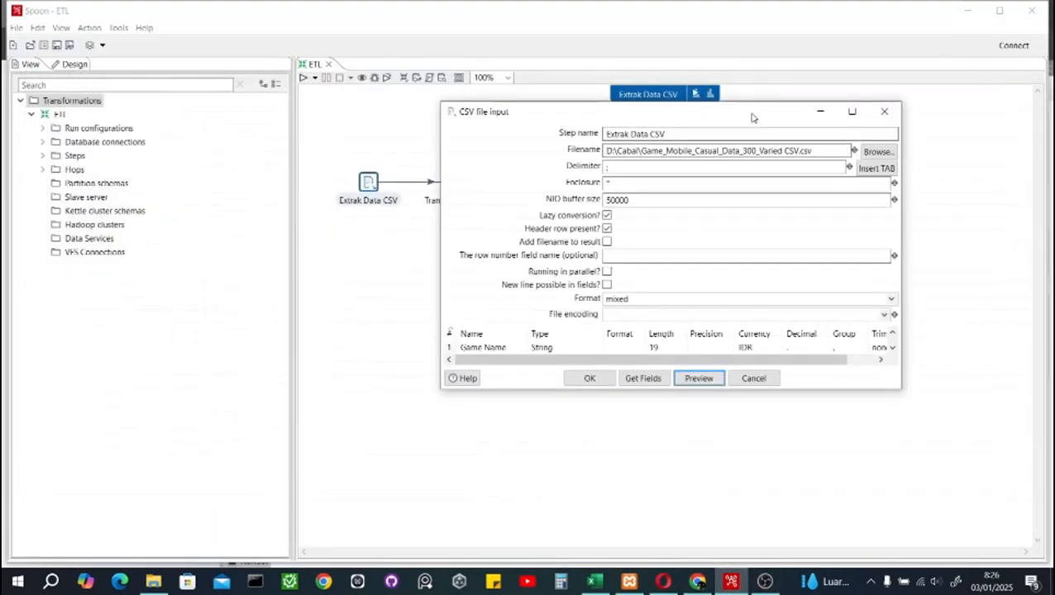
pyautogui.click(884, 111)
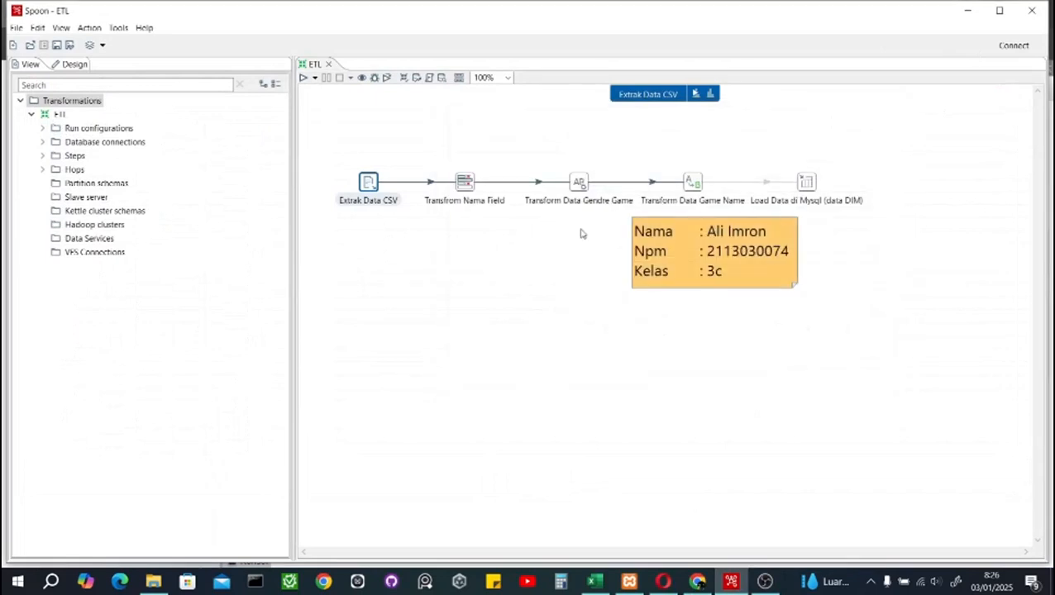
# - Open the Transfrom Nama Field step's settings and move the dialog aside to make room for the browser
pyautogui.click(465, 189)
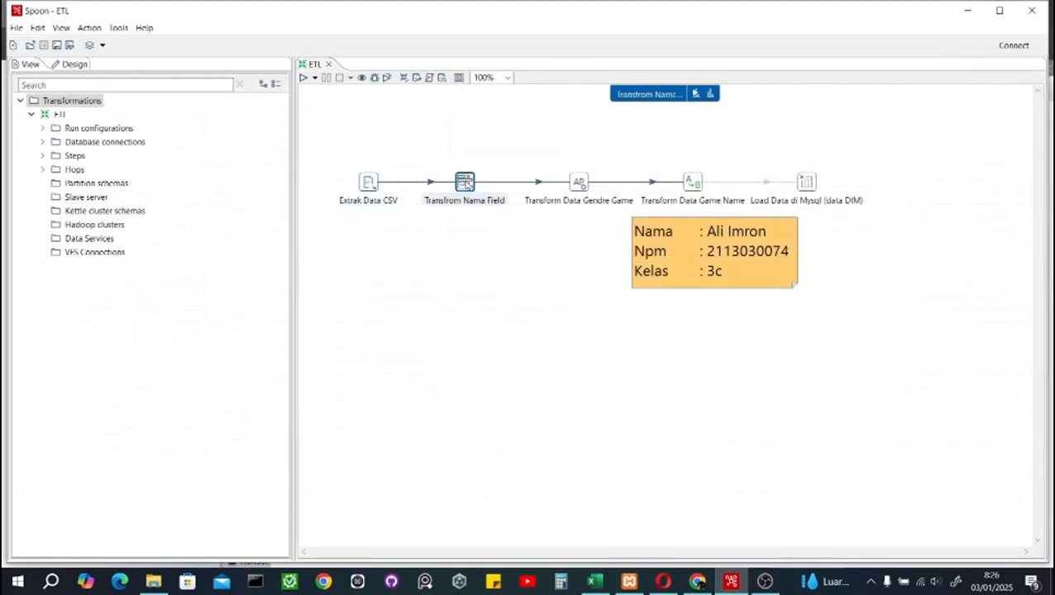
pyautogui.doubleClick(465, 184)
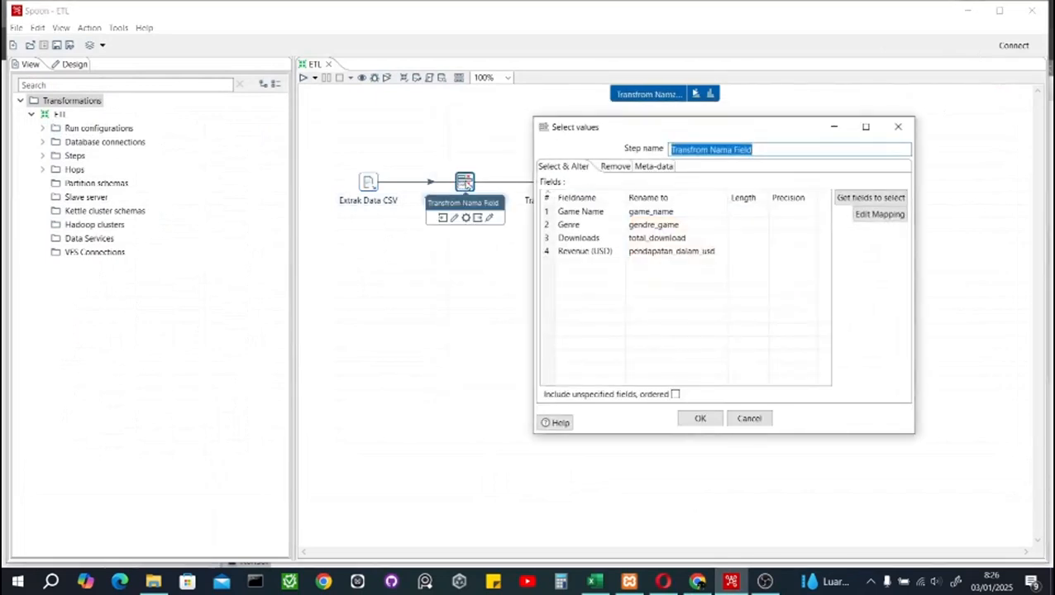
pyautogui.moveTo(604, 127); pyautogui.dragTo(516, 120)
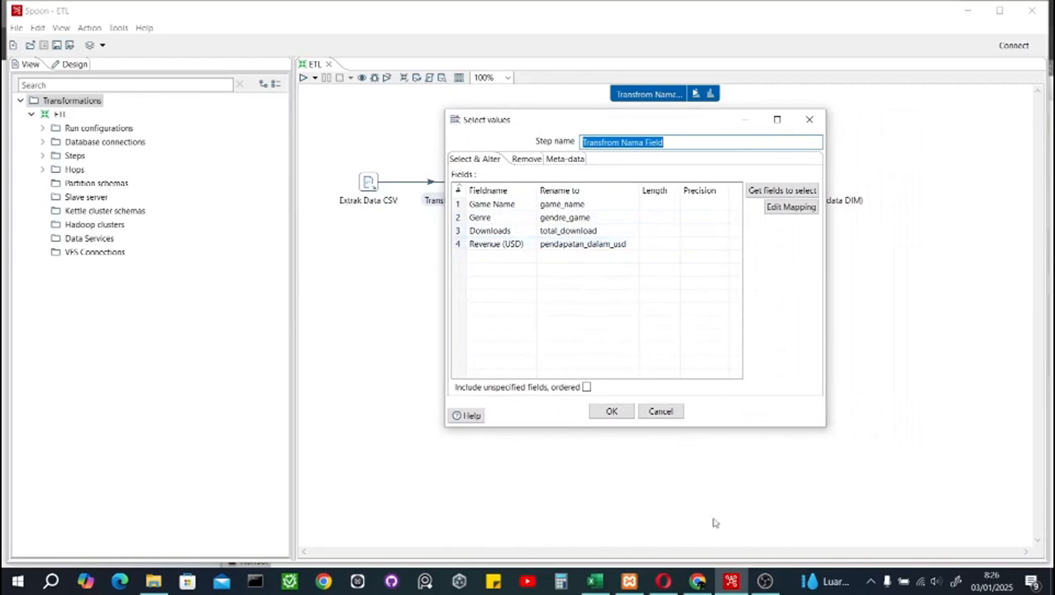
pyautogui.moveTo(643, 124); pyautogui.dragTo(365, 130)
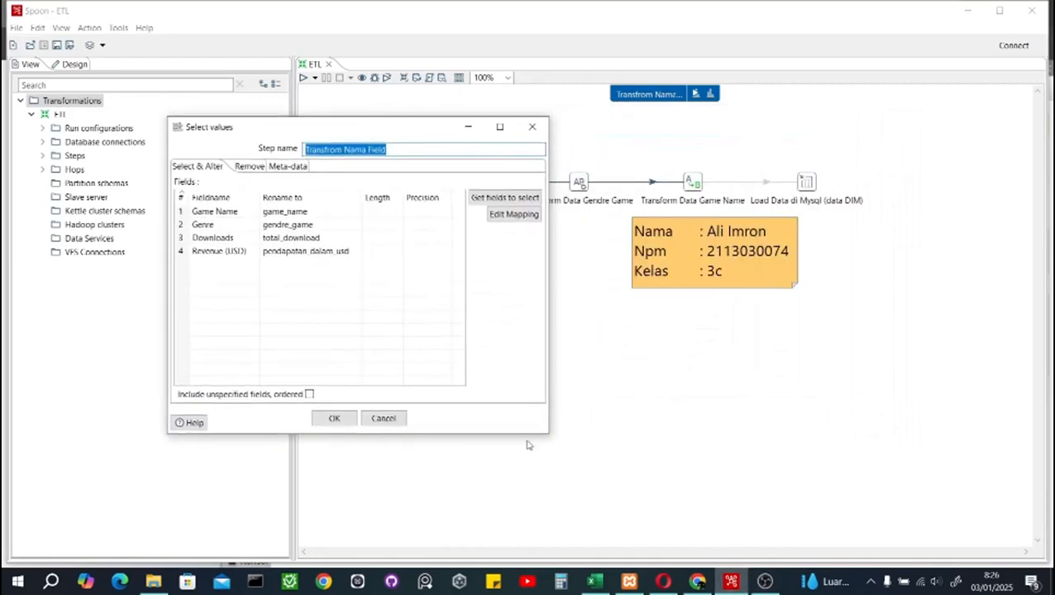
# - Place the phpMyAdmin window beside the Select values dialog, hide its navigation tree, compare the renamed fields with the dim_data_game columns, and close the dialog
pyautogui.click(698, 581)
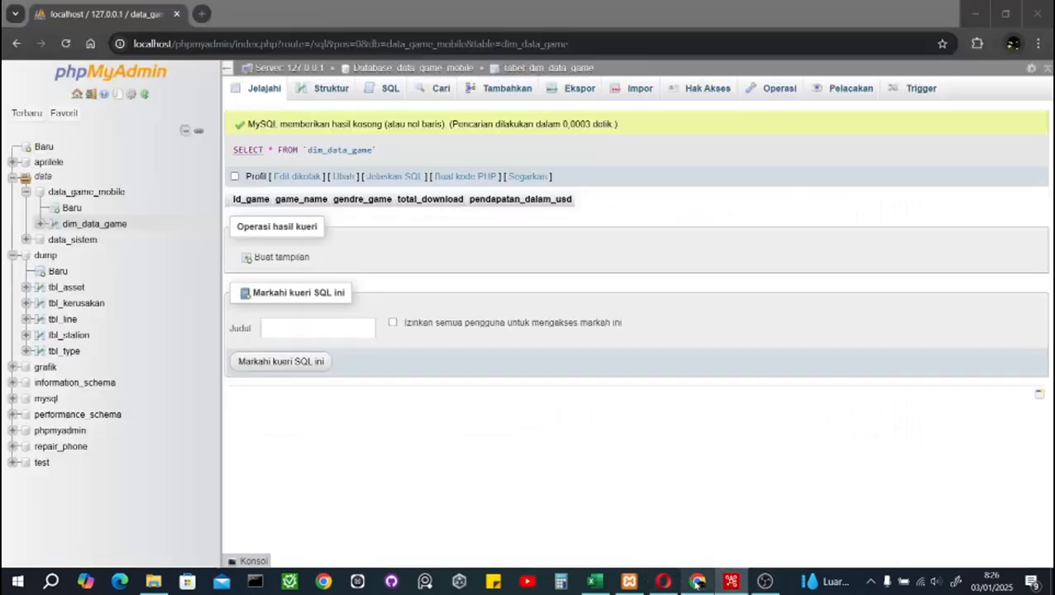
pyautogui.click(1005, 13)
pyautogui.moveTo(75, 247); pyautogui.dragTo(932, 68)
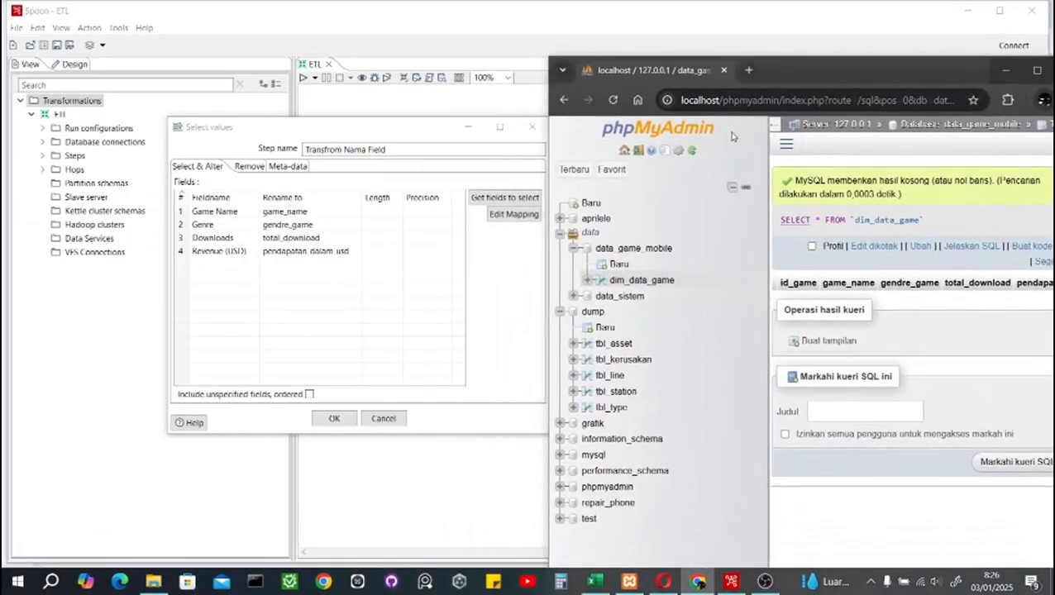
pyautogui.click(770, 129)
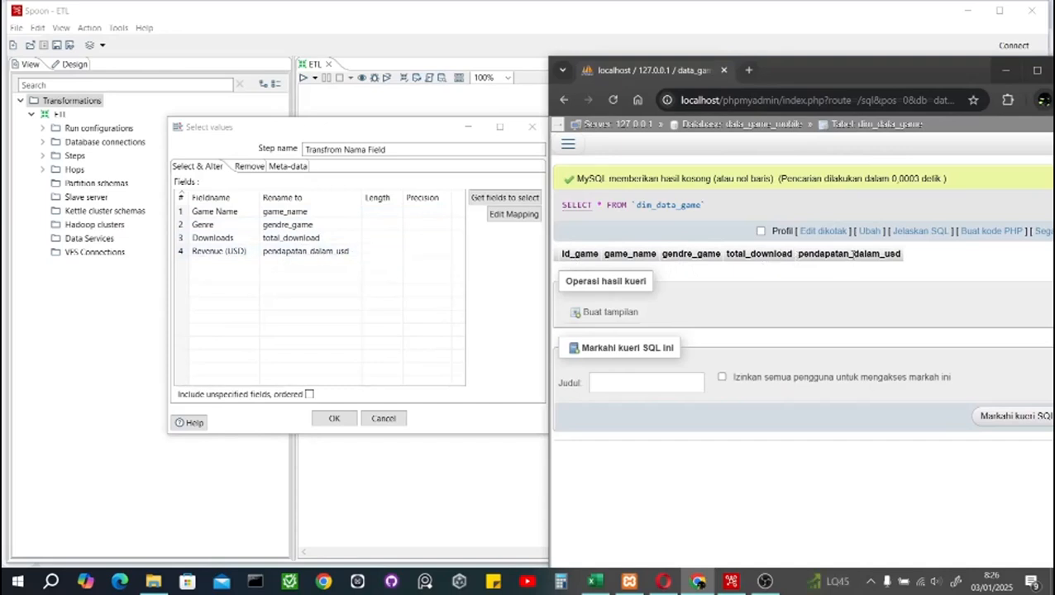
pyautogui.click(531, 126)
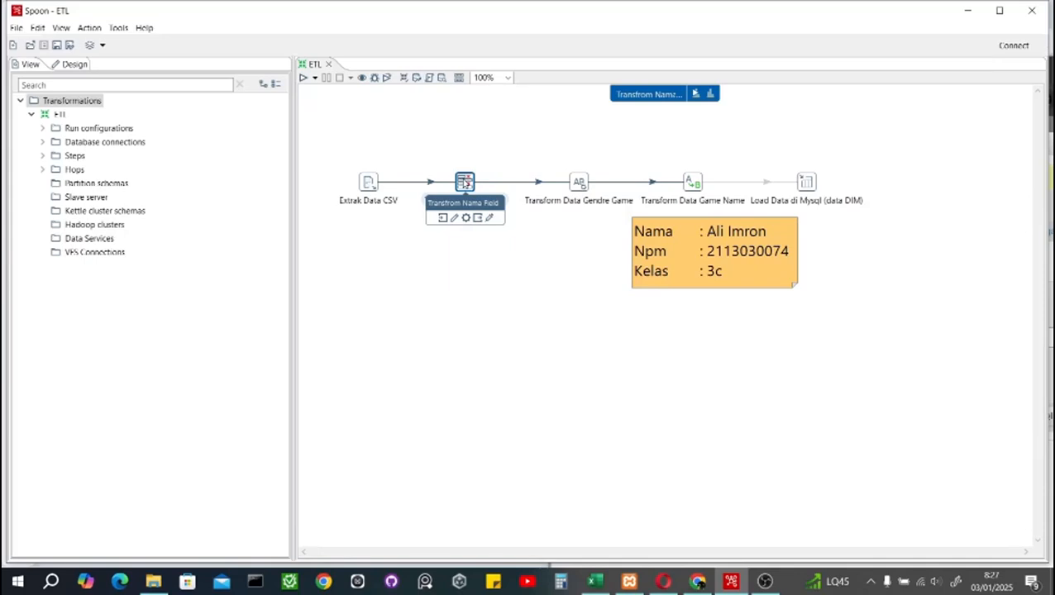
pyautogui.doubleClick(465, 183)
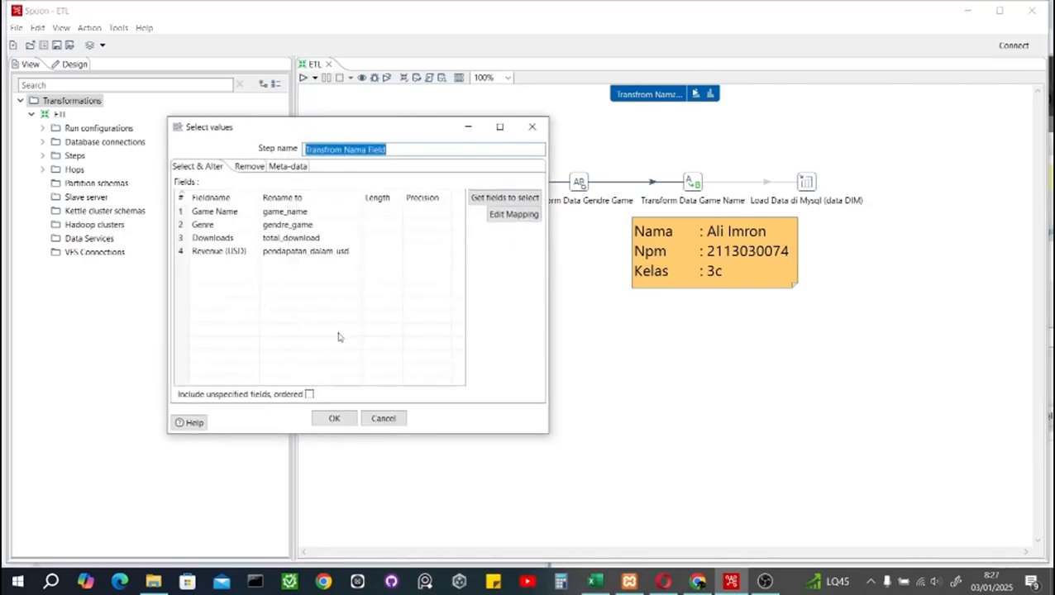
pyautogui.click(532, 127)
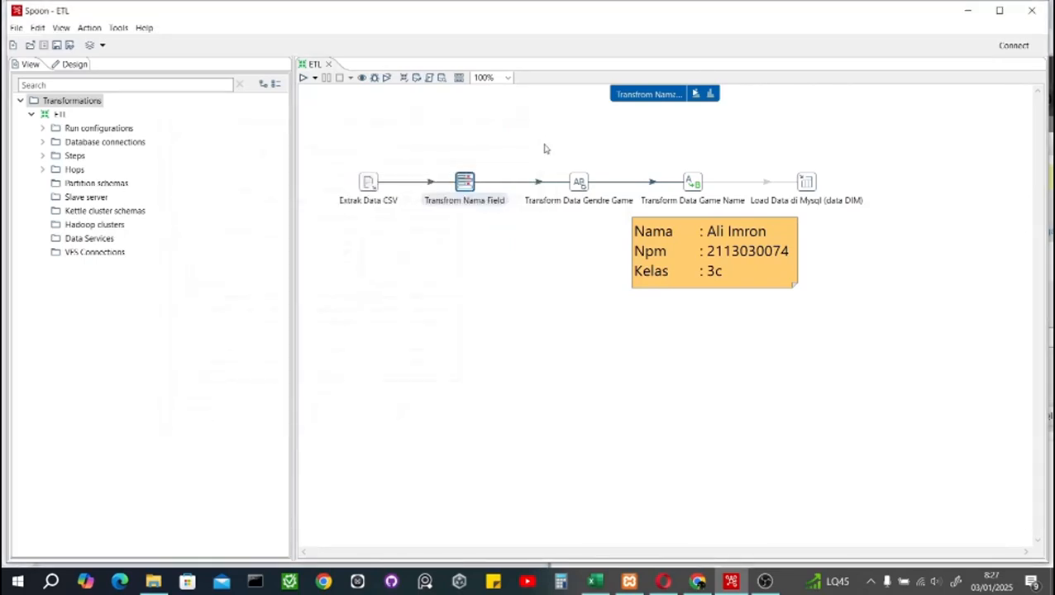
pyautogui.rightClick(465, 183)
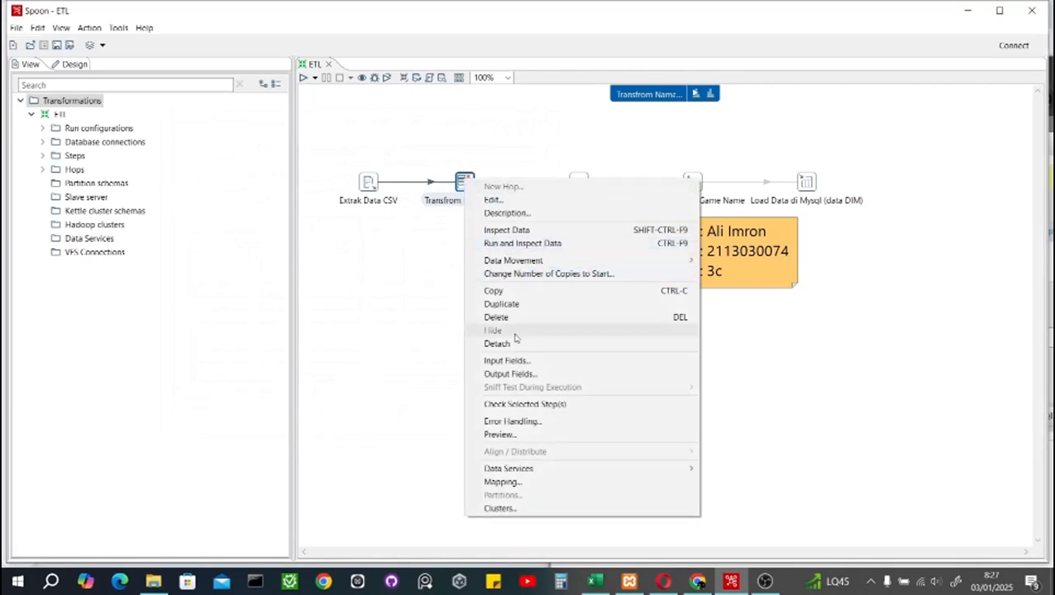
pyautogui.click(518, 436)
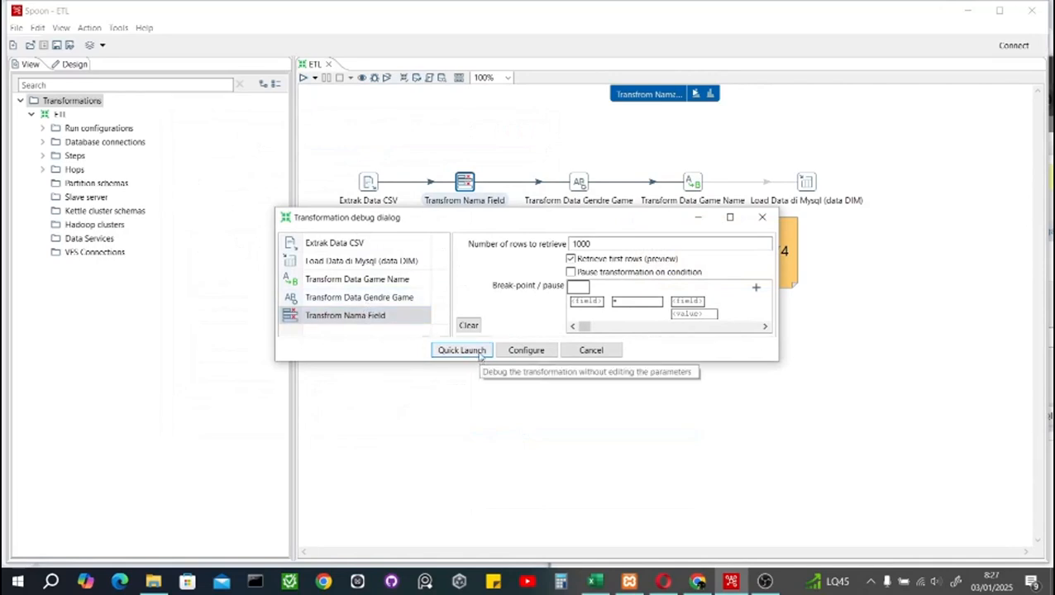
pyautogui.click(591, 350)
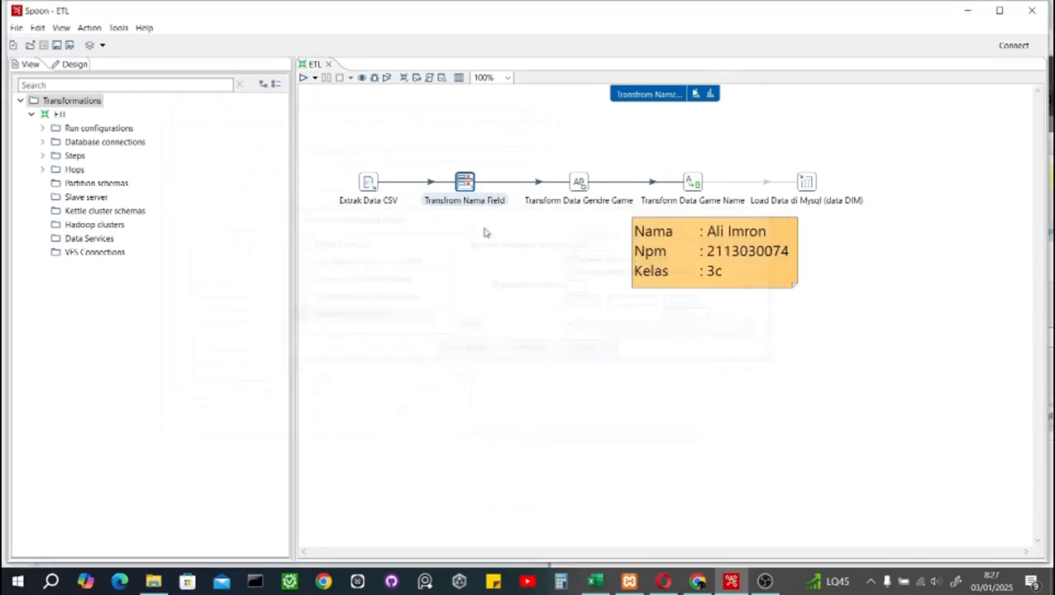
pyautogui.doubleClick(466, 182)
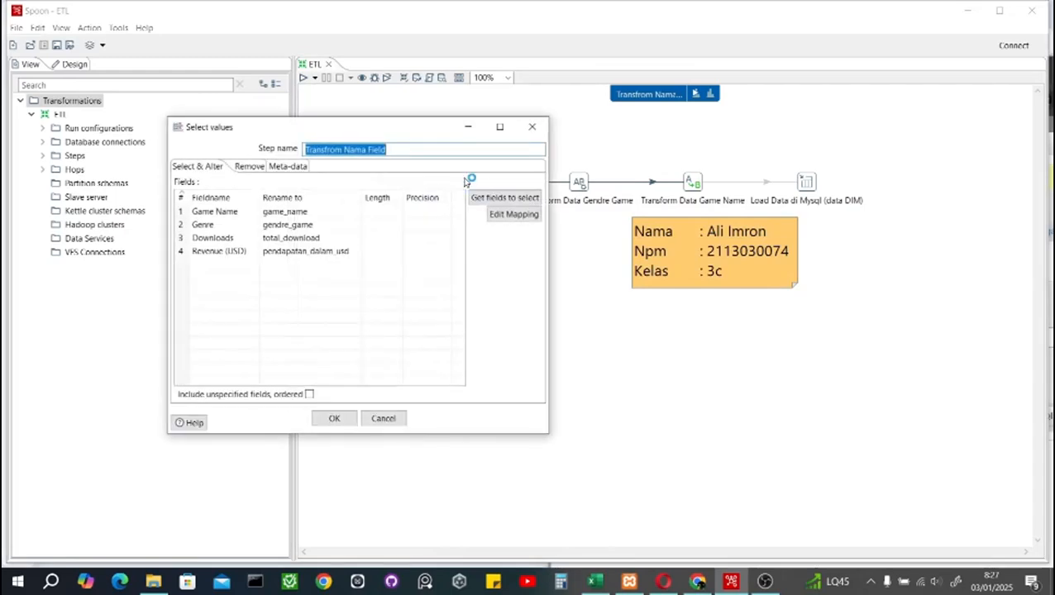
pyautogui.click(534, 126)
# - Preview the rows of the Transfrom Nama Field step and move the preview aside to compare its field names with dim_data_game in phpMyAdmin
pyautogui.rightClick(463, 178)
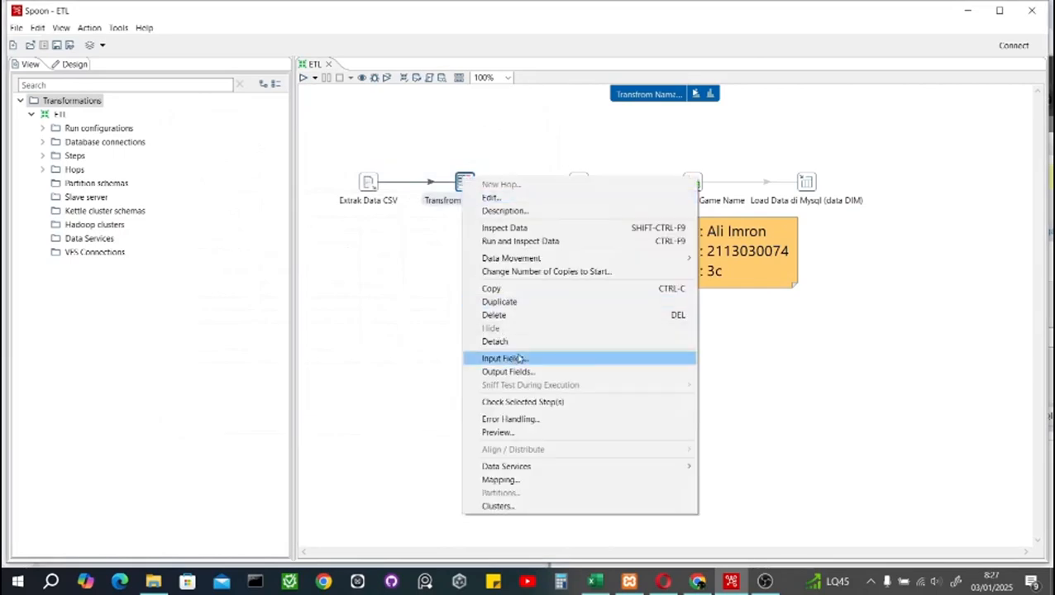
pyautogui.click(521, 432)
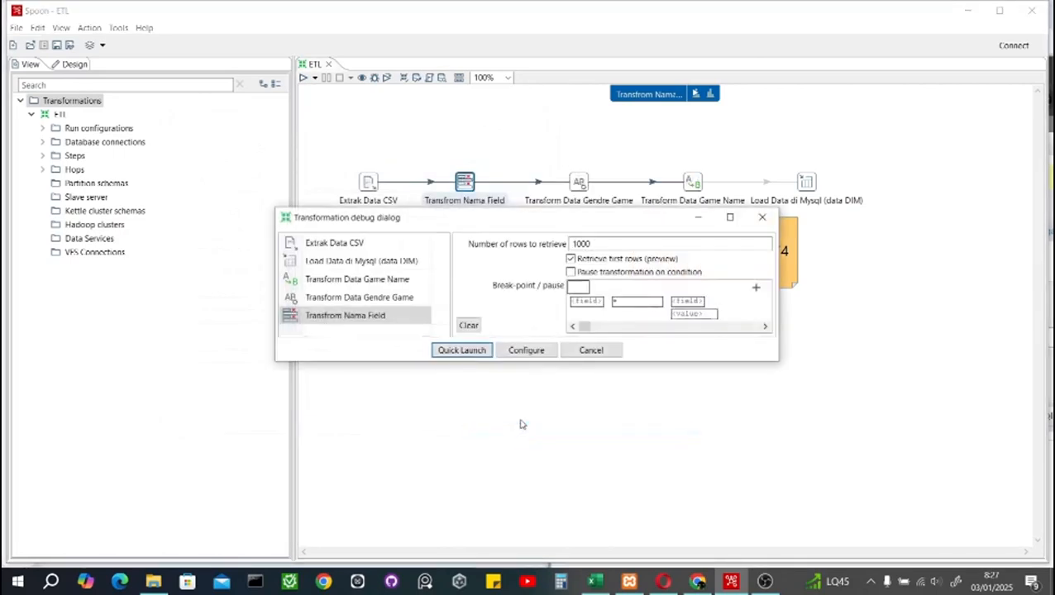
pyautogui.click(482, 350)
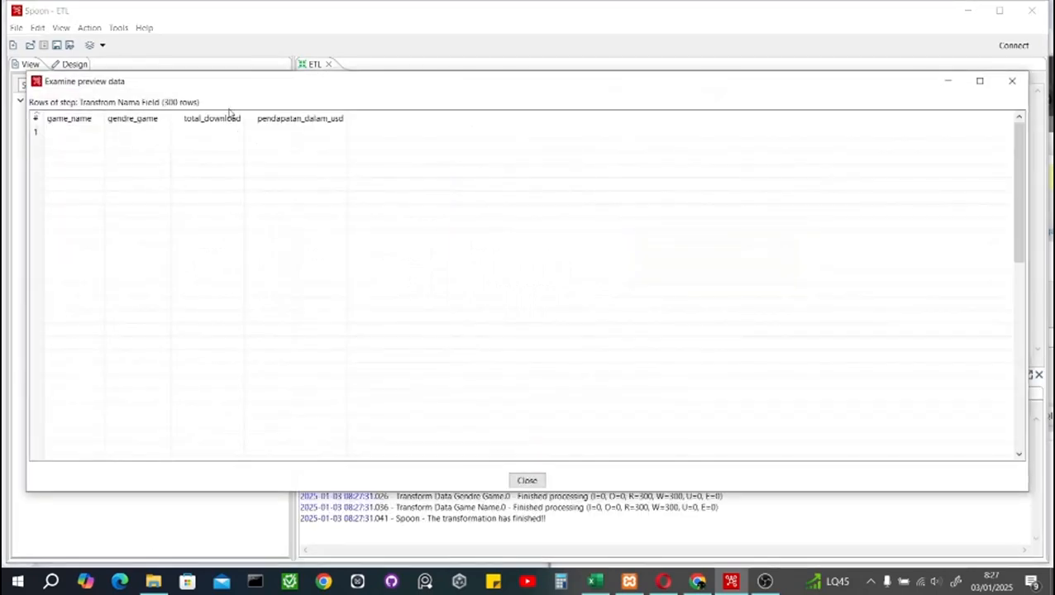
pyautogui.moveTo(245, 89); pyautogui.dragTo(399, 158)
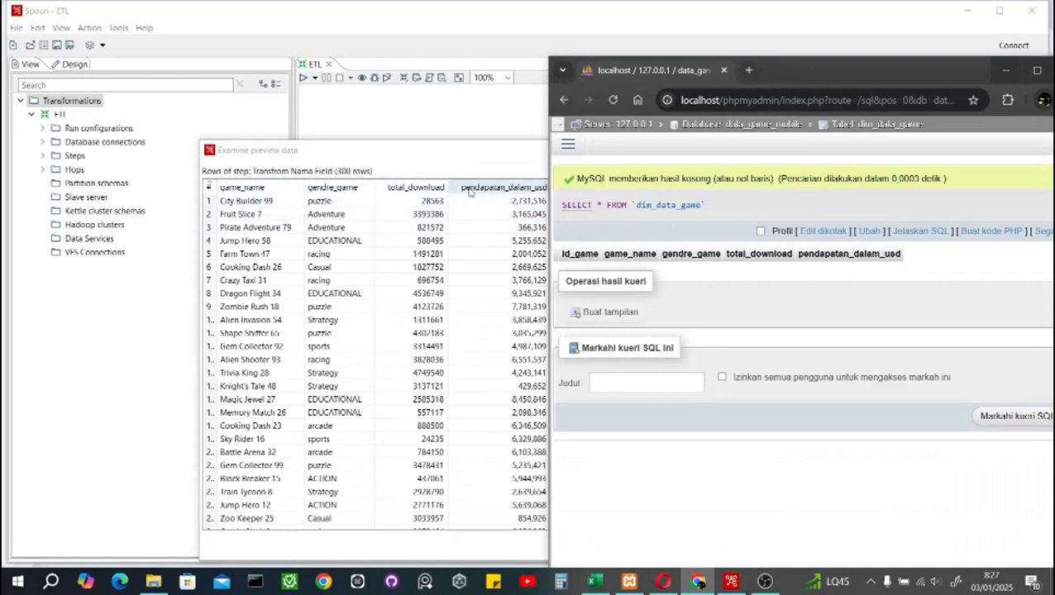
# - Examine the inconsistent capitalization of the gendre_game values in the Transfrom Nama Field preview, checking rows such as puzzle, Casual and Strategy
pyautogui.click(364, 196)
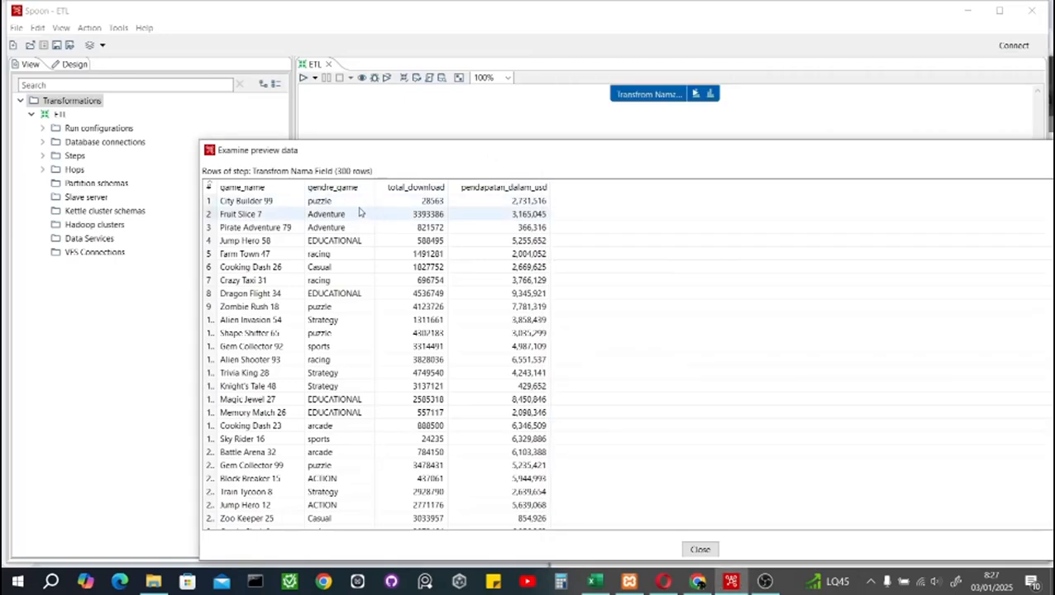
pyautogui.moveTo(344, 203)
pyautogui.mouseDown()
pyautogui.moveTo(344, 229)
pyautogui.moveTo(342, 209)
pyautogui.moveTo(330, 208)
pyautogui.mouseUp()
pyautogui.click(321, 215)
pyautogui.click(331, 227)
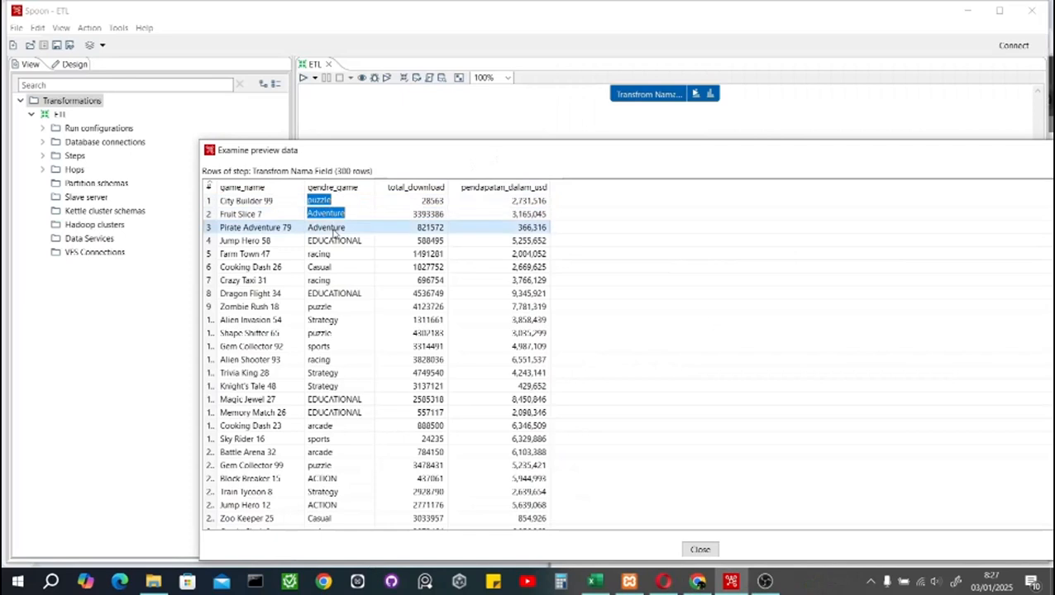
pyautogui.click(332, 241)
pyautogui.click(329, 253)
pyautogui.click(326, 268)
pyautogui.click(328, 281)
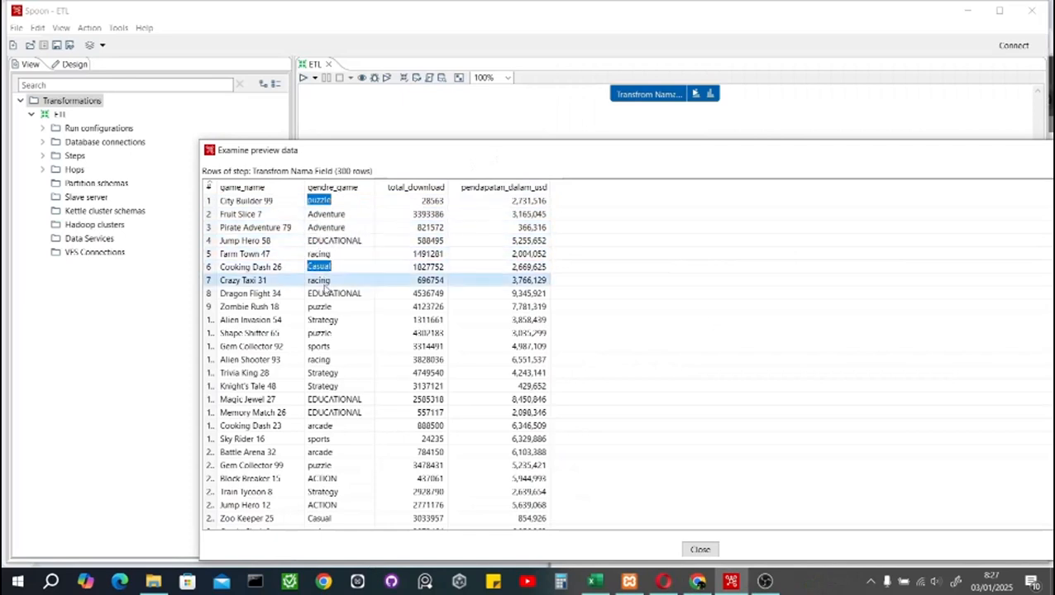
pyautogui.click(328, 306)
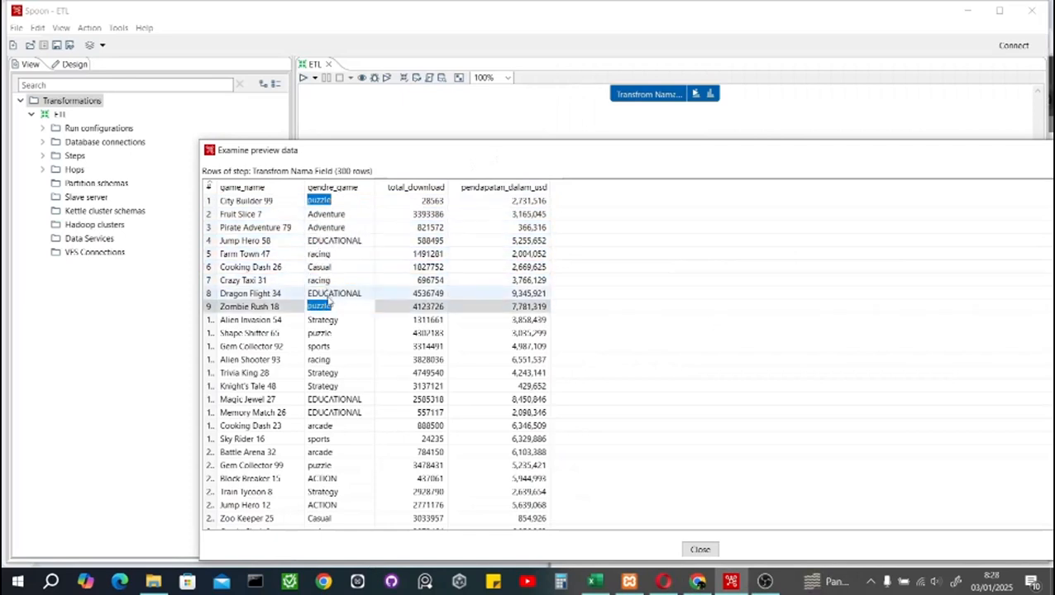
pyautogui.click(331, 294)
pyautogui.click(332, 280)
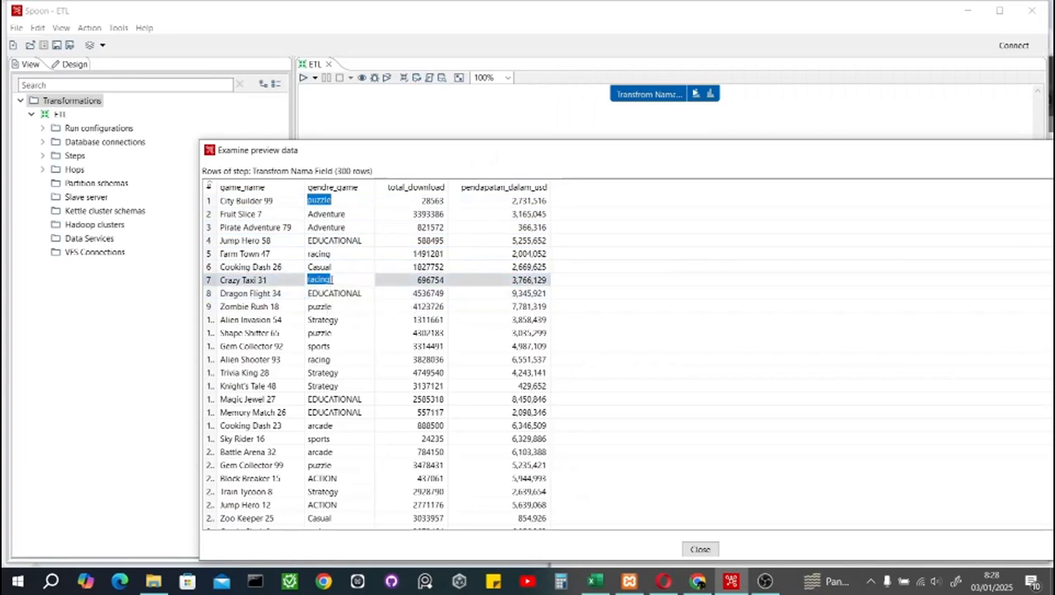
pyautogui.click(328, 267)
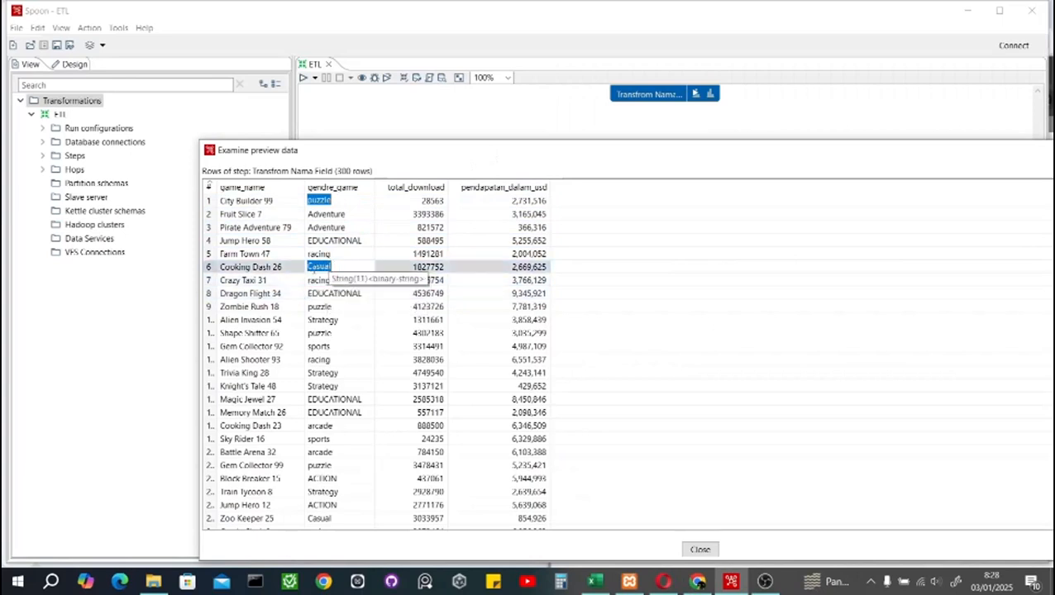
pyautogui.click(313, 267)
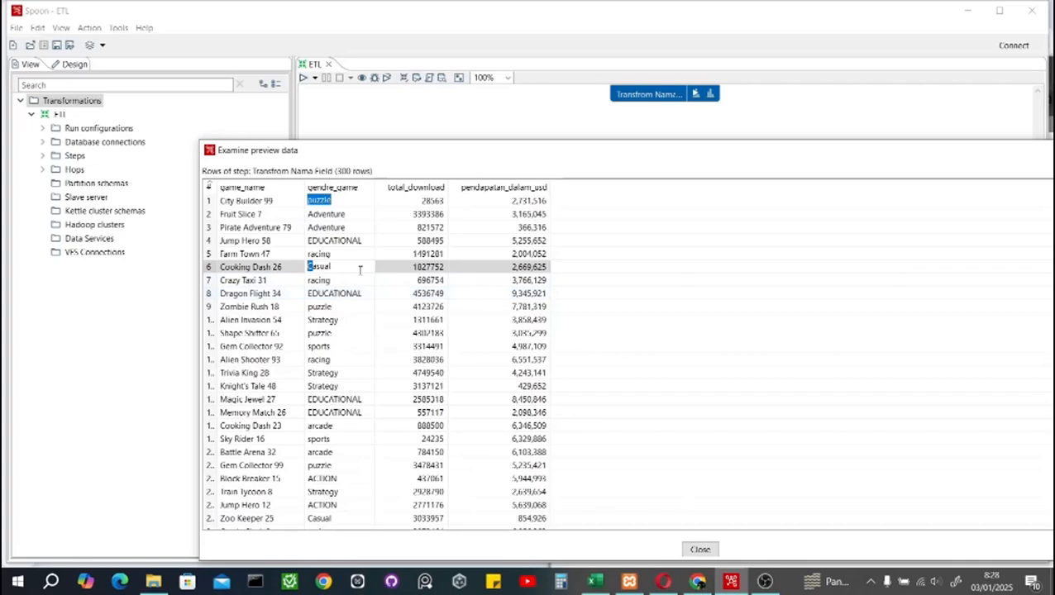
pyautogui.click(336, 295)
pyautogui.click(329, 322)
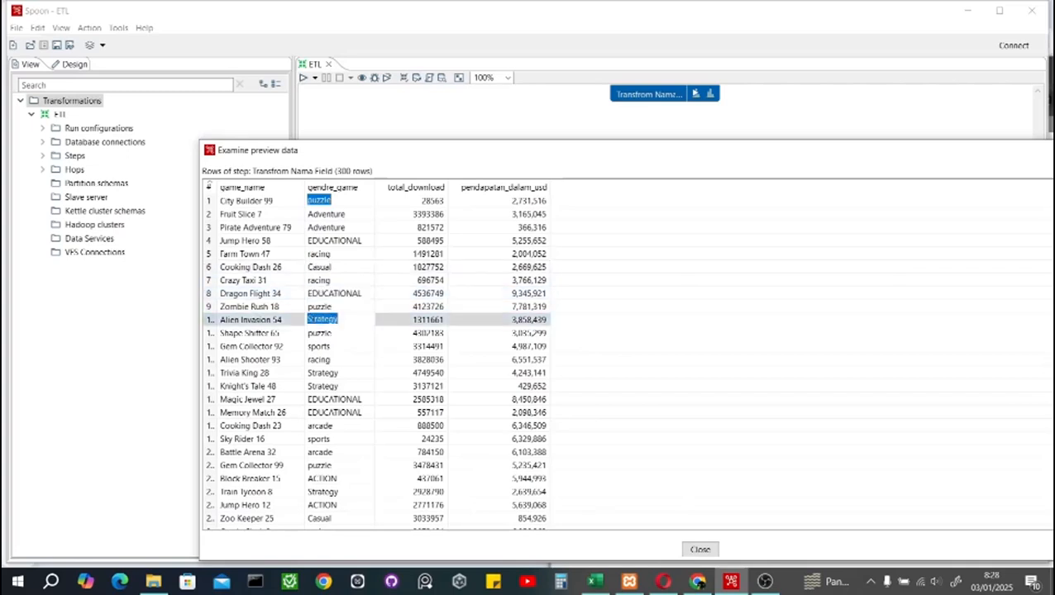
pyautogui.click(312, 319)
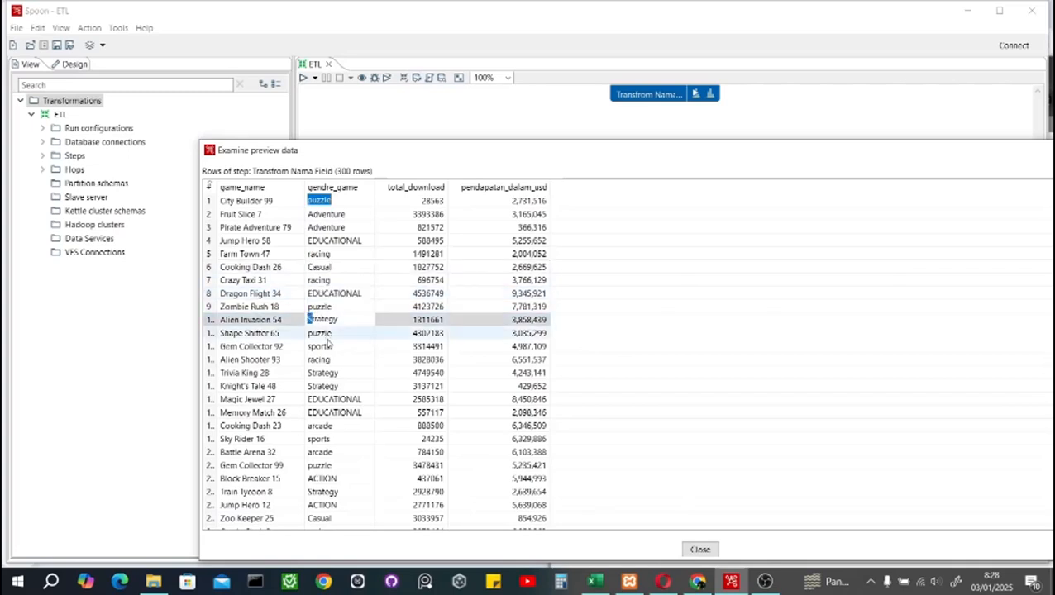
pyautogui.click(325, 227)
# - Close the Transfrom Nama Field preview data and the preview step selection dialog
pyautogui.click(416, 125)
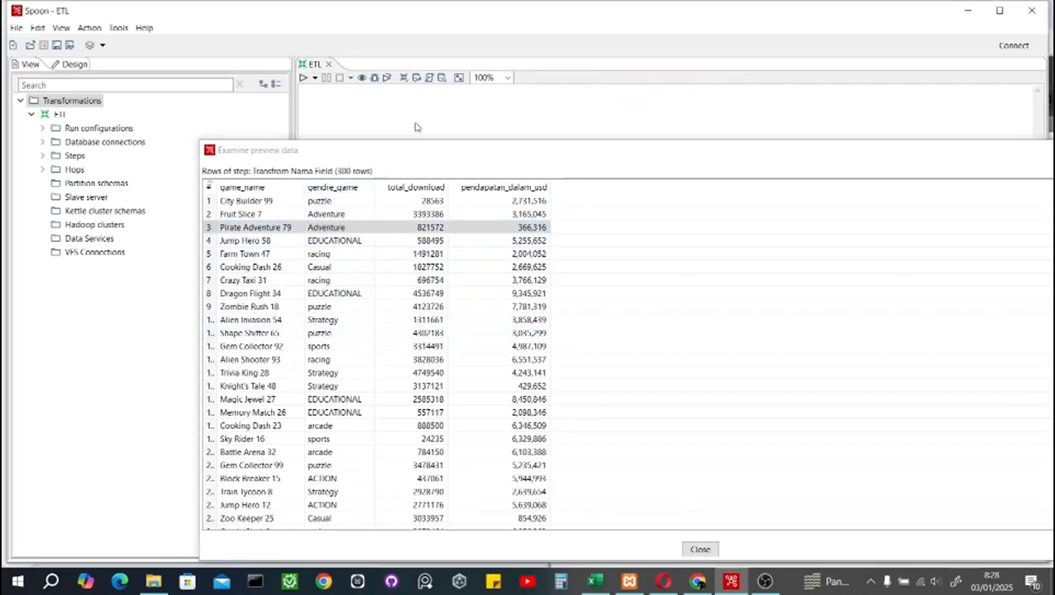
pyautogui.moveTo(506, 155); pyautogui.dragTo(313, 147)
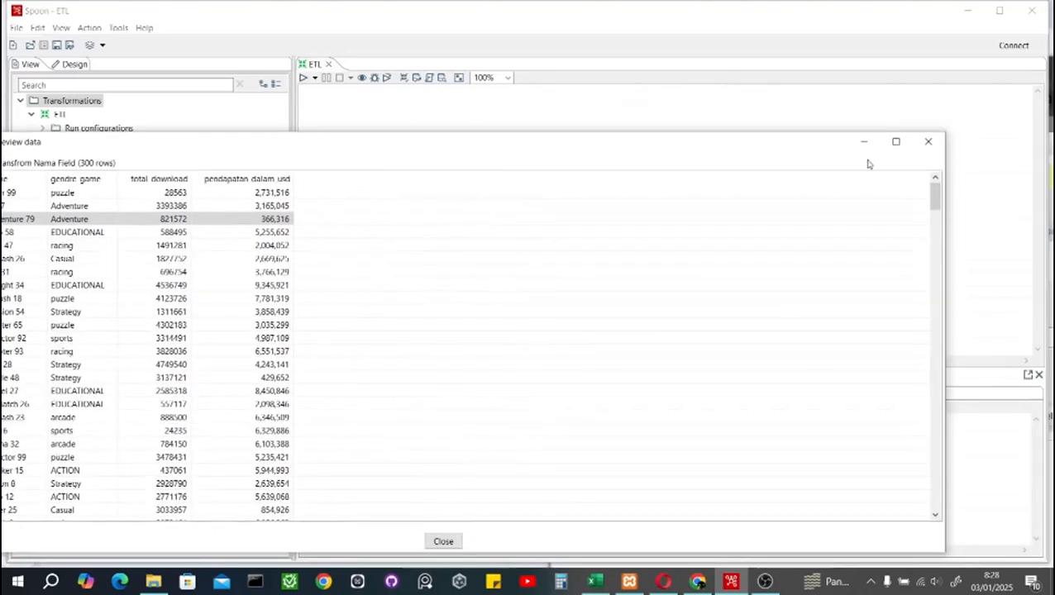
pyautogui.click(930, 141)
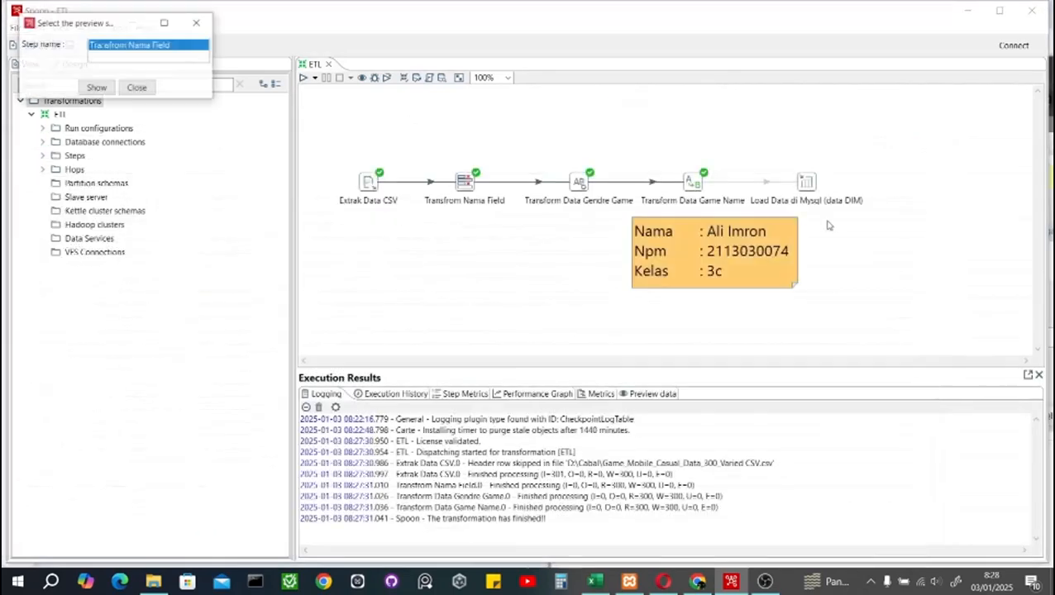
pyautogui.click(195, 23)
# - Open the Transform Data Gendre Game step's string operations and review the InitCap settings of game_name and gendre_game
pyautogui.doubleClick(581, 184)
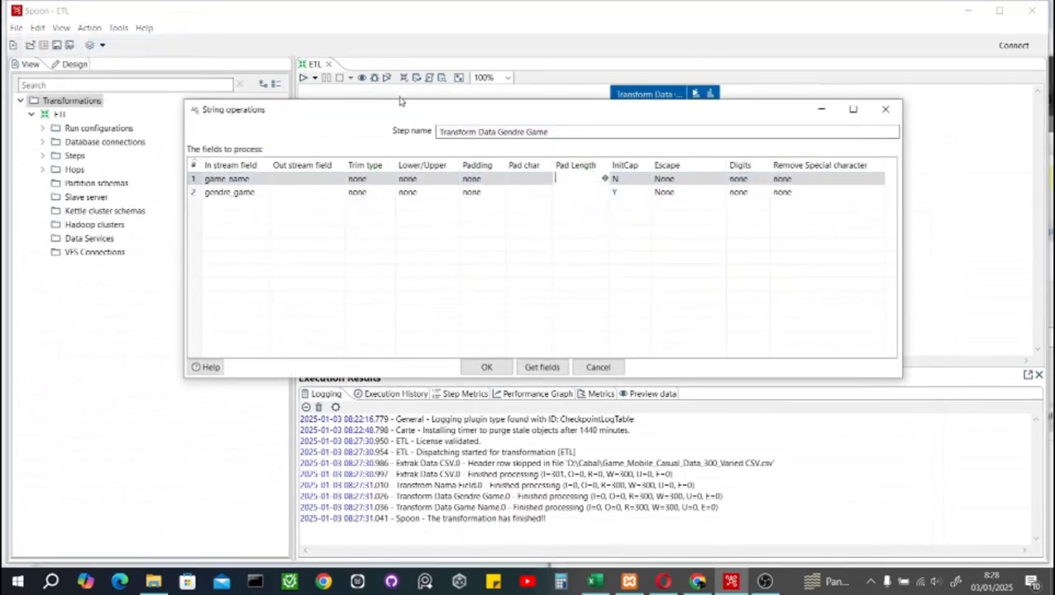
pyautogui.moveTo(378, 112)
pyautogui.mouseDown()
pyautogui.moveTo(478, 139)
pyautogui.moveTo(368, 130)
pyautogui.mouseUp()
pyautogui.click(213, 196)
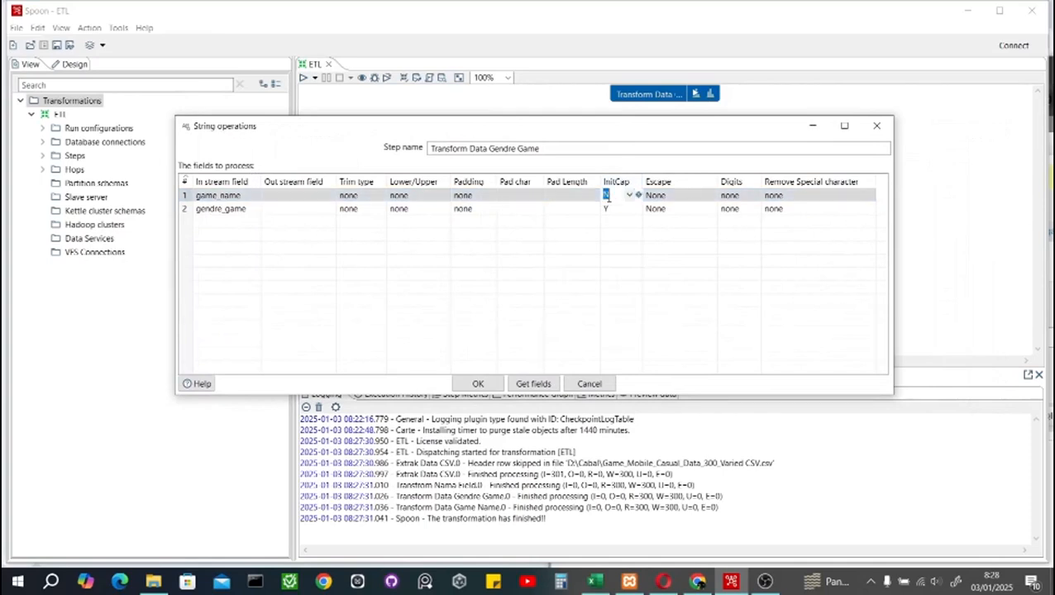
pyautogui.click(220, 208)
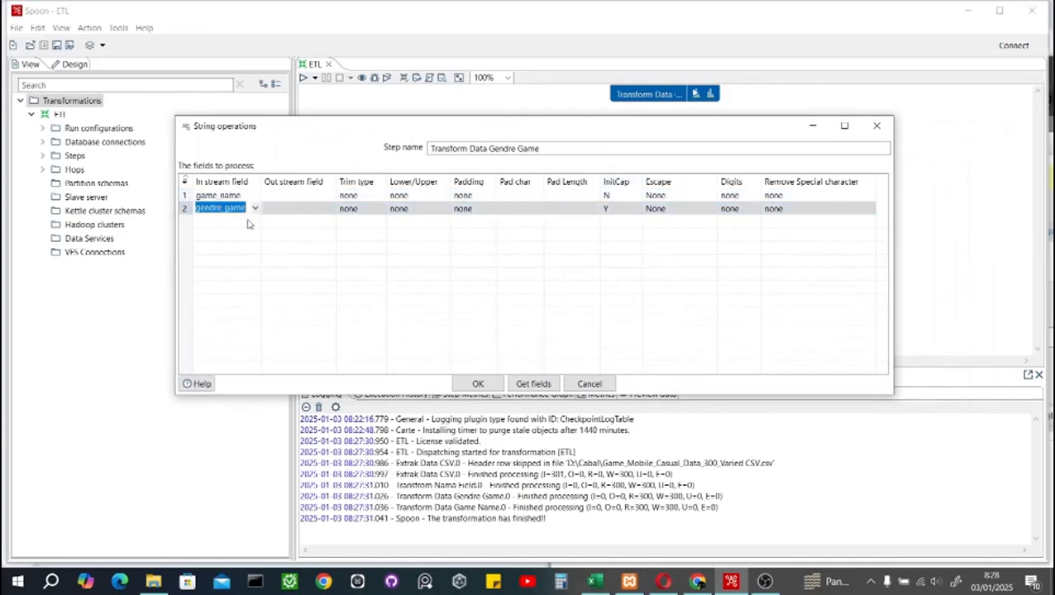
# - Delete the accidental empty third row from the fields to process and accept the string operations settings
pyautogui.click(247, 222)
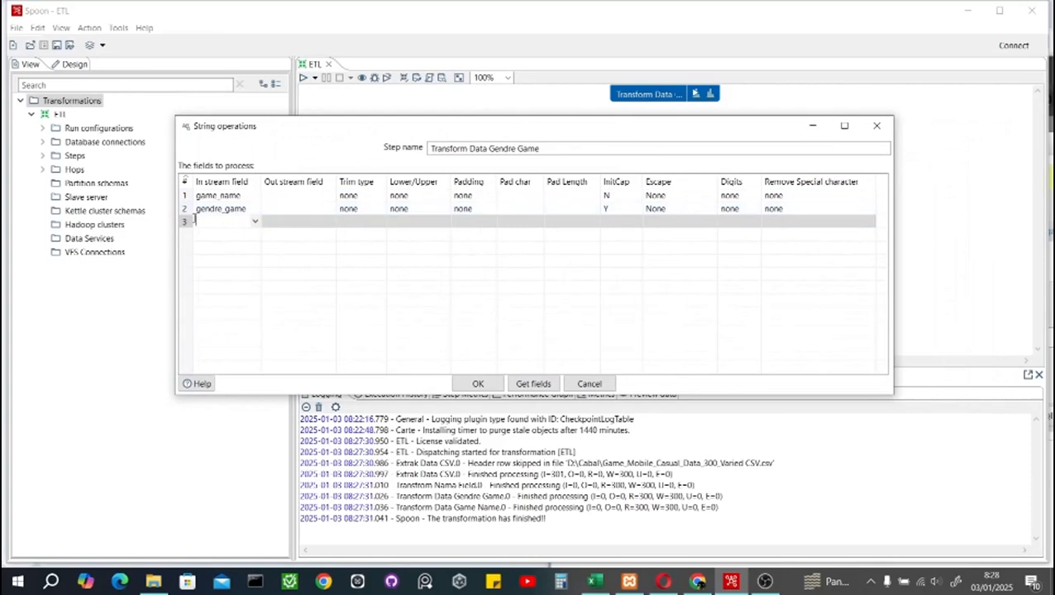
pyautogui.click(186, 224)
pyautogui.press('Delete')
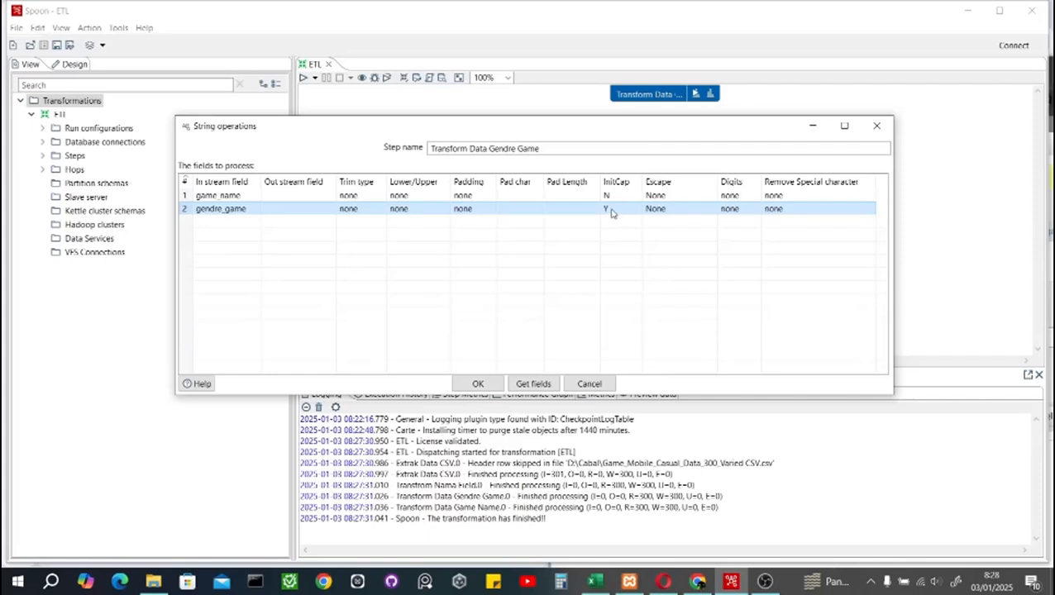
pyautogui.click(478, 384)
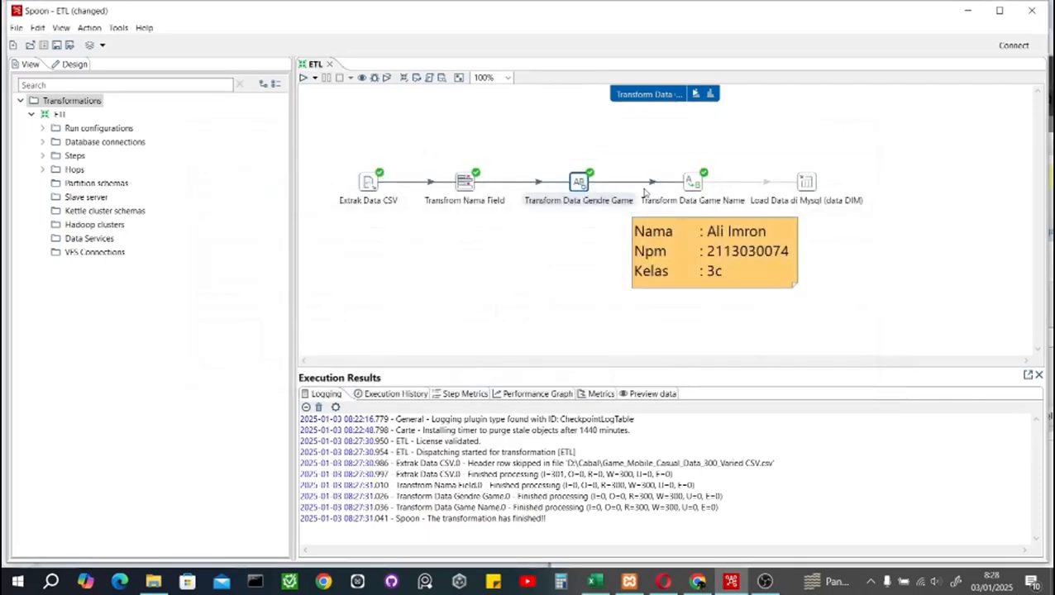
# - Preview the rows of the Transform Data Gendre Game step, retrieving the first 1000 rows
pyautogui.rightClick(575, 182)
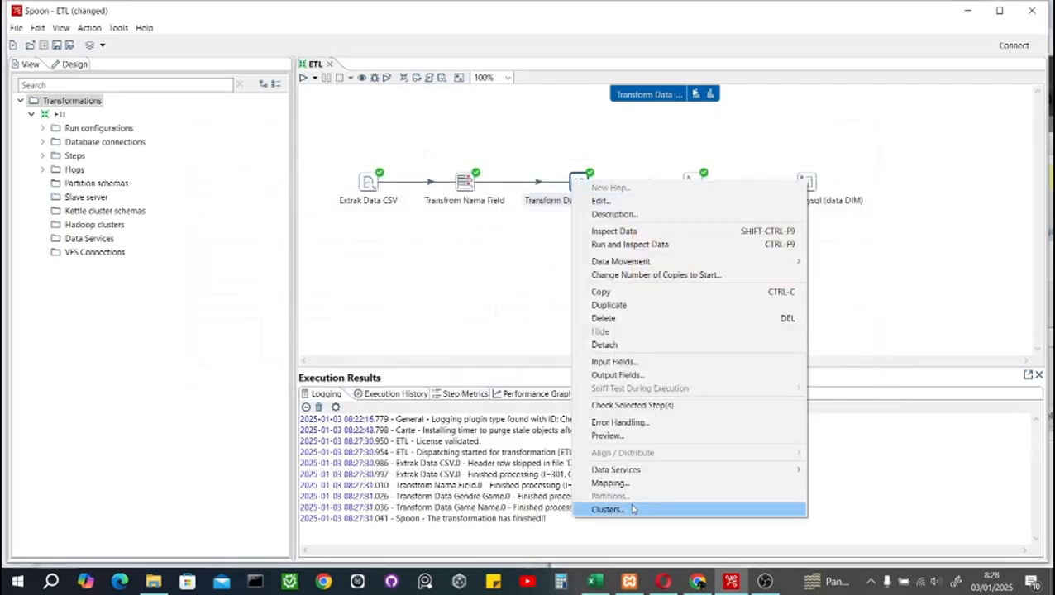
pyautogui.click(613, 436)
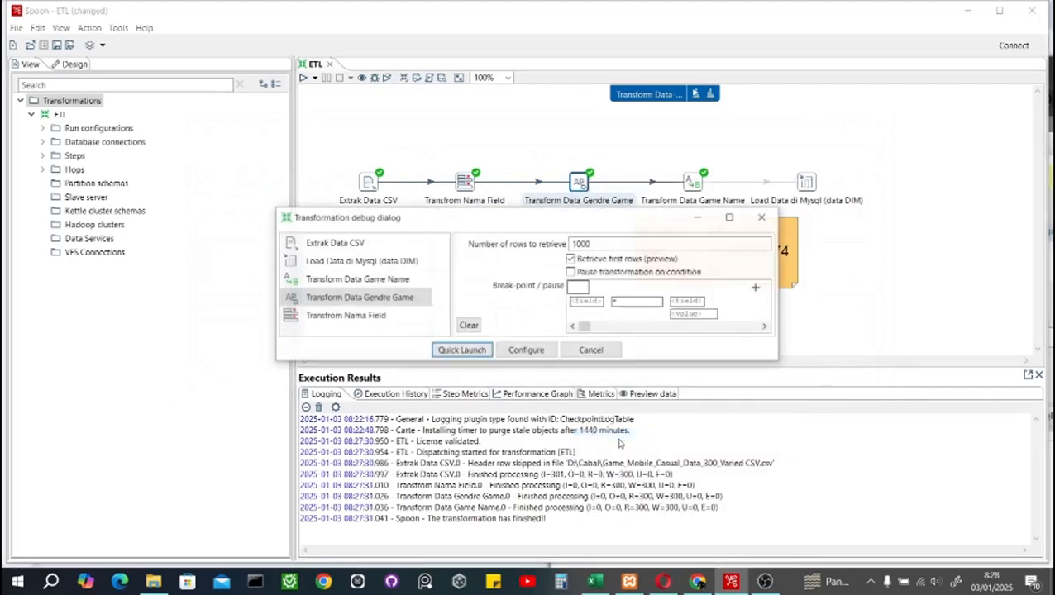
pyautogui.click(460, 350)
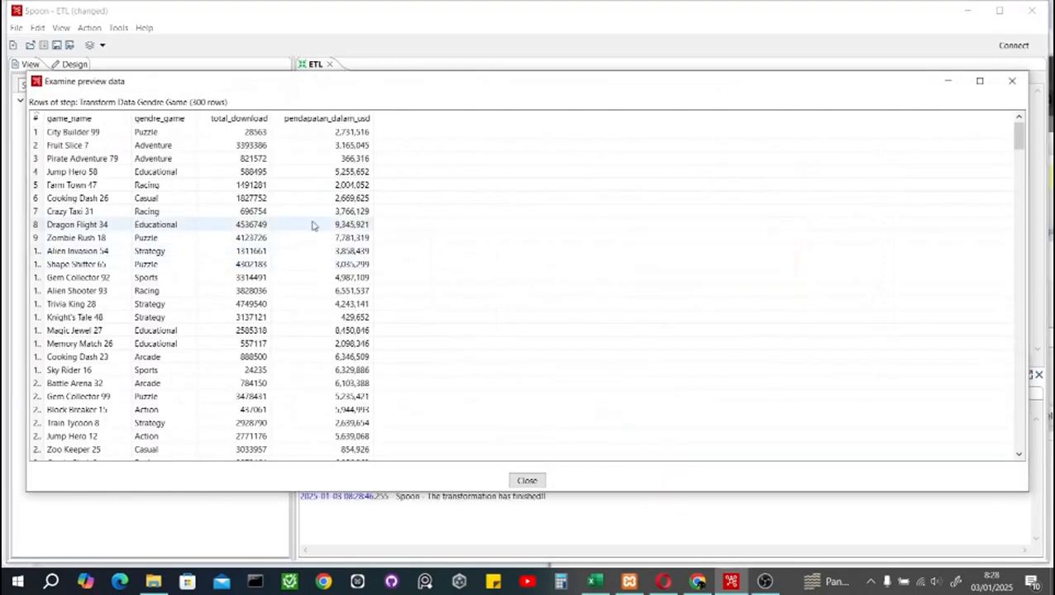
# - Examine the capitalization of the gendre_game values across the rows of the Transform Data Gendre Game preview
pyautogui.click(163, 145)
pyautogui.click(162, 171)
pyautogui.click(159, 198)
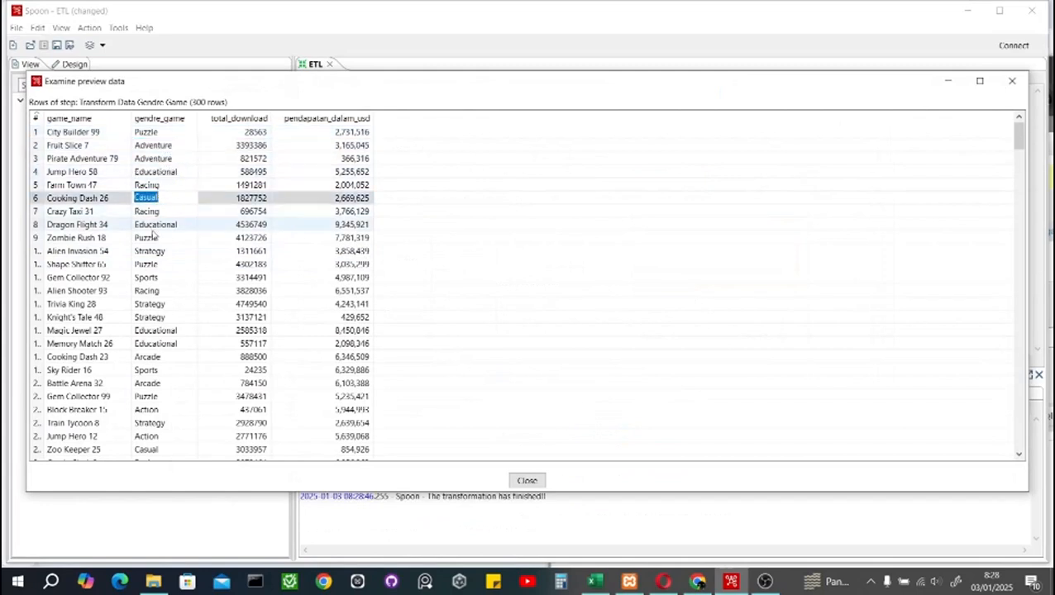
pyautogui.click(155, 224)
pyautogui.click(147, 264)
pyautogui.click(152, 291)
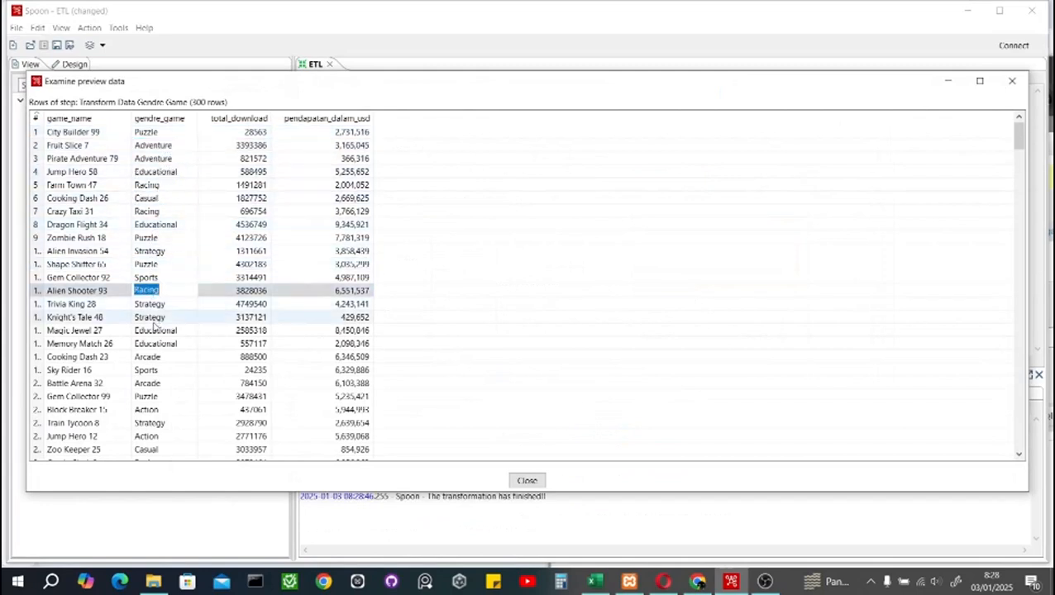
pyautogui.click(152, 330)
pyautogui.click(150, 356)
pyautogui.click(149, 386)
pyautogui.click(147, 409)
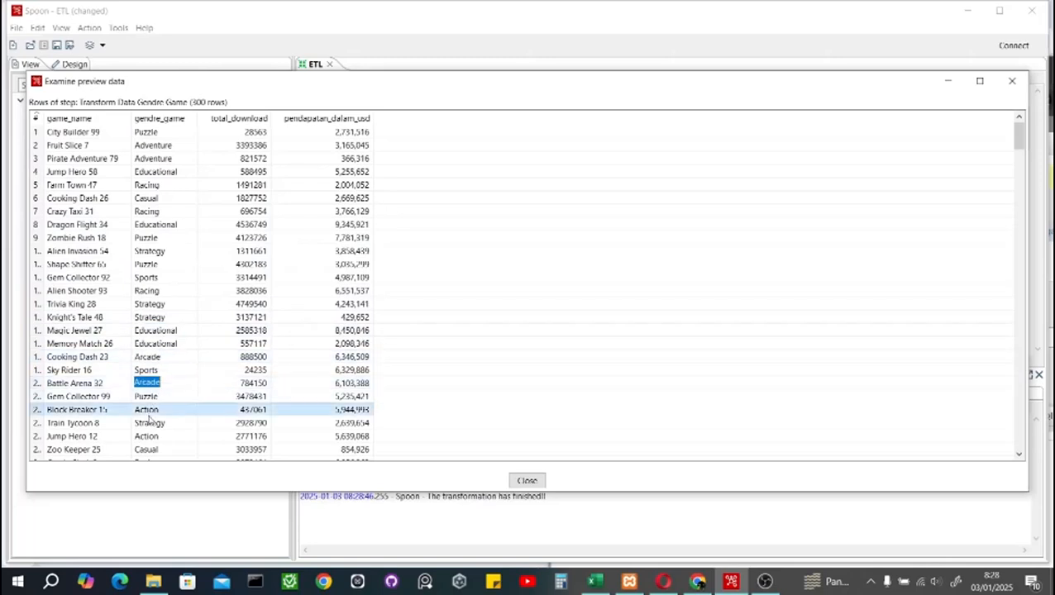
pyautogui.click(146, 436)
pyautogui.click(147, 132)
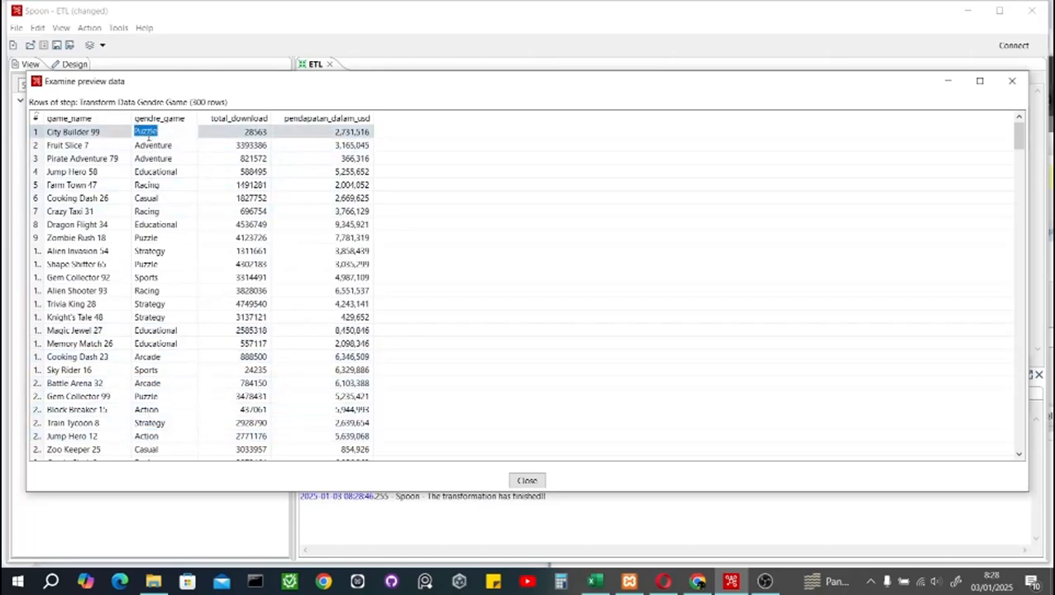
# - Examine the capitalization of the gendre_game and game_name values across the first preview rows
pyautogui.click(153, 158)
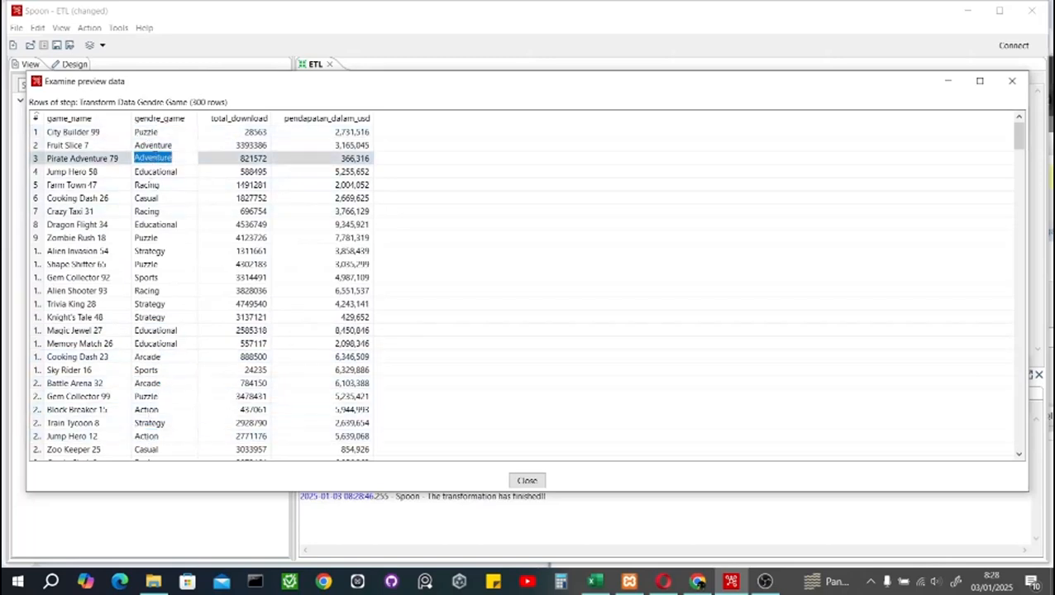
pyautogui.click(183, 198)
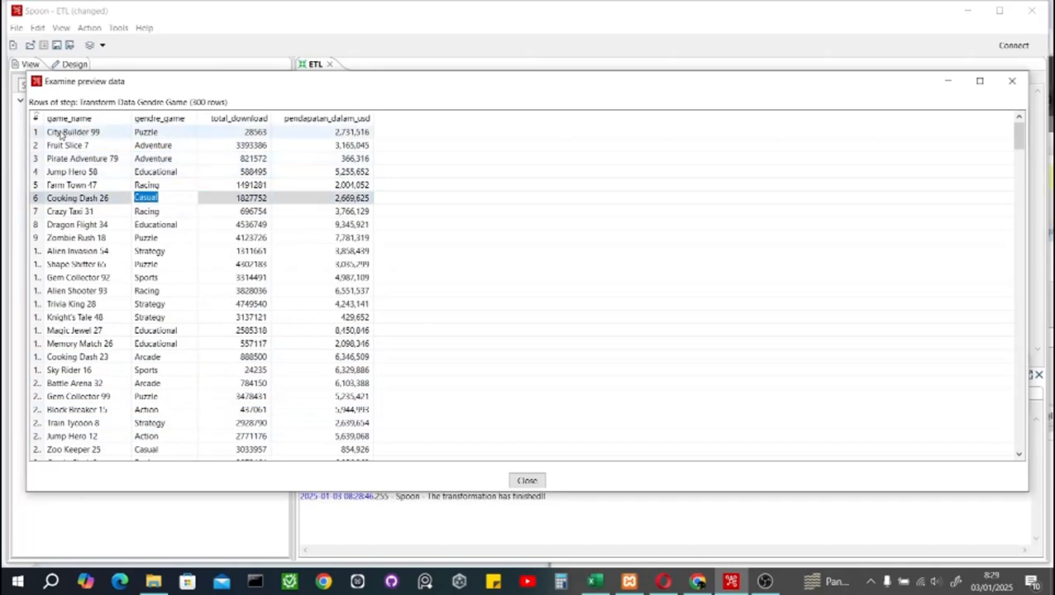
pyautogui.click(60, 133)
pyautogui.click(65, 157)
pyautogui.click(68, 185)
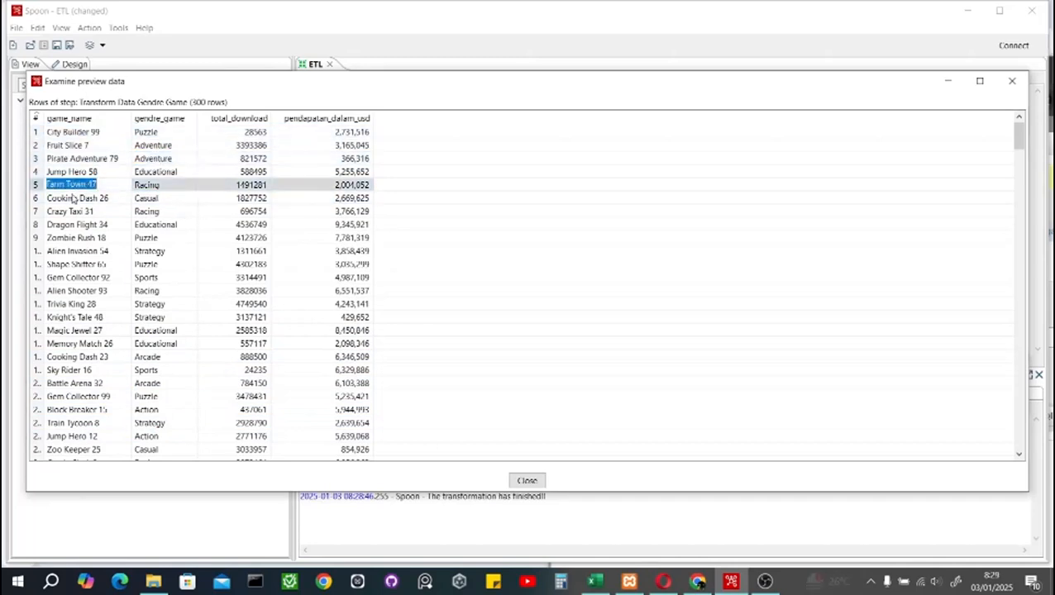
pyautogui.click(71, 212)
pyautogui.click(81, 171)
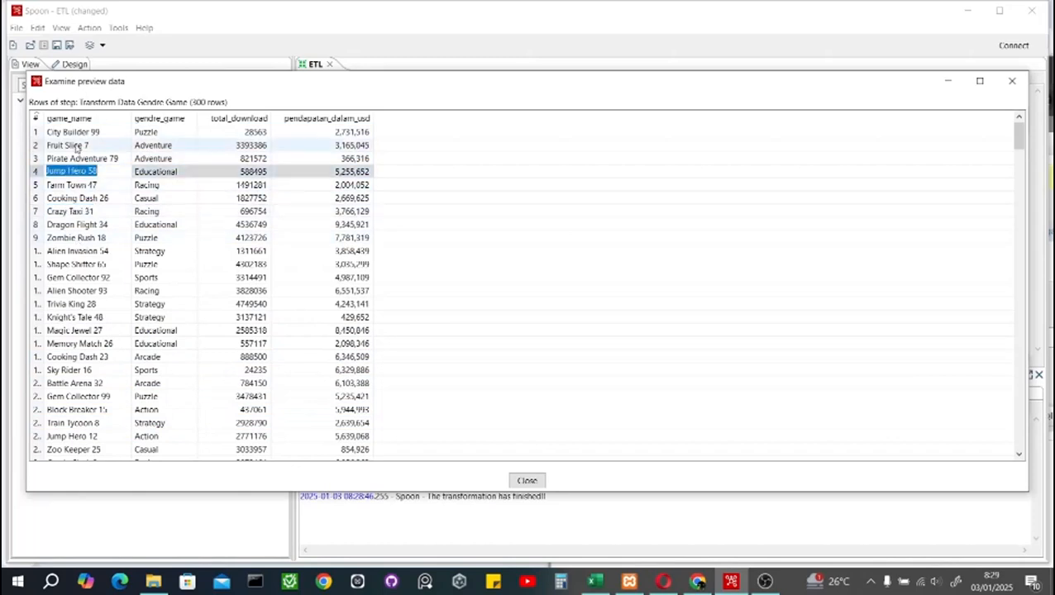
# - Examine the numbers at the end of the game_name values in the first six rows and close the preview
pyautogui.click(94, 133)
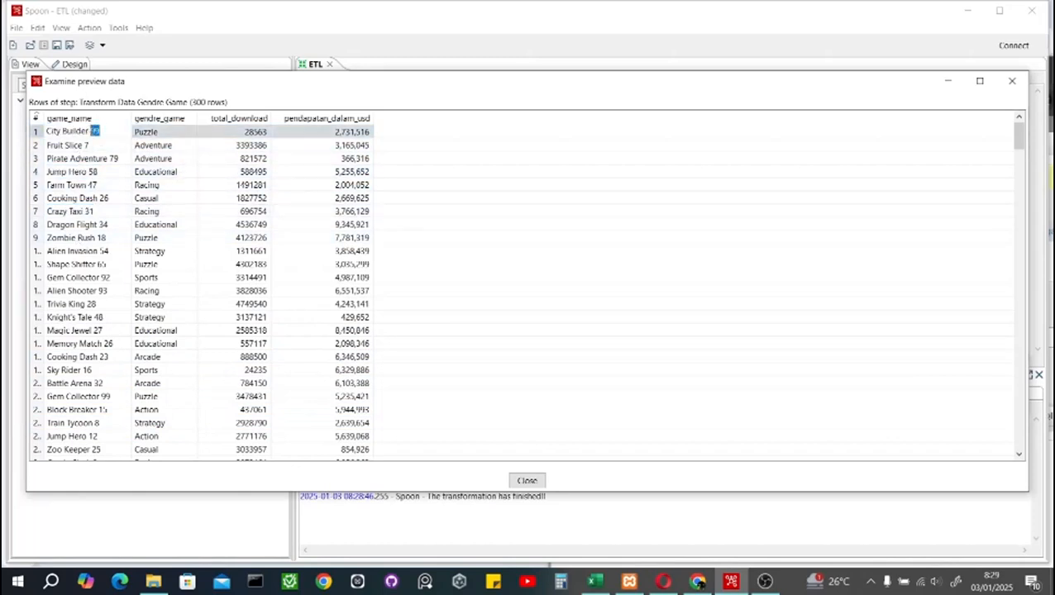
pyautogui.click(93, 144)
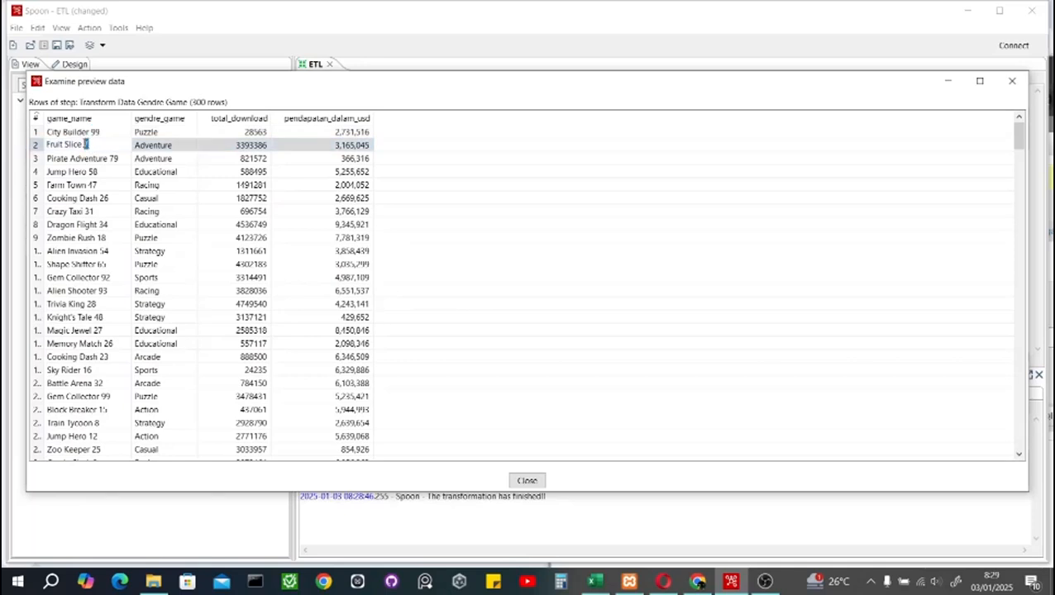
pyautogui.click(119, 160)
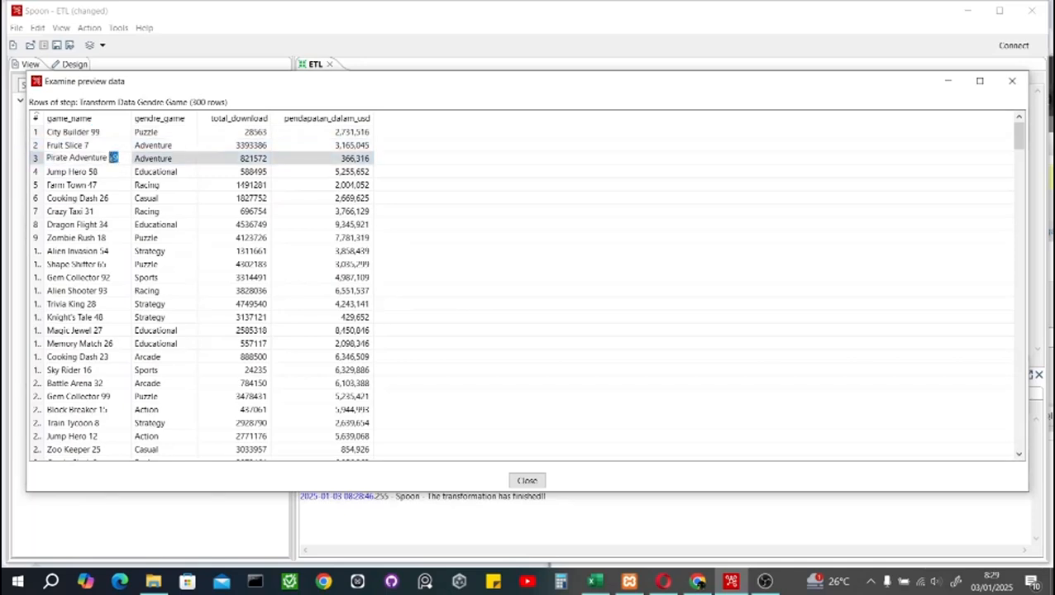
pyautogui.click(103, 171)
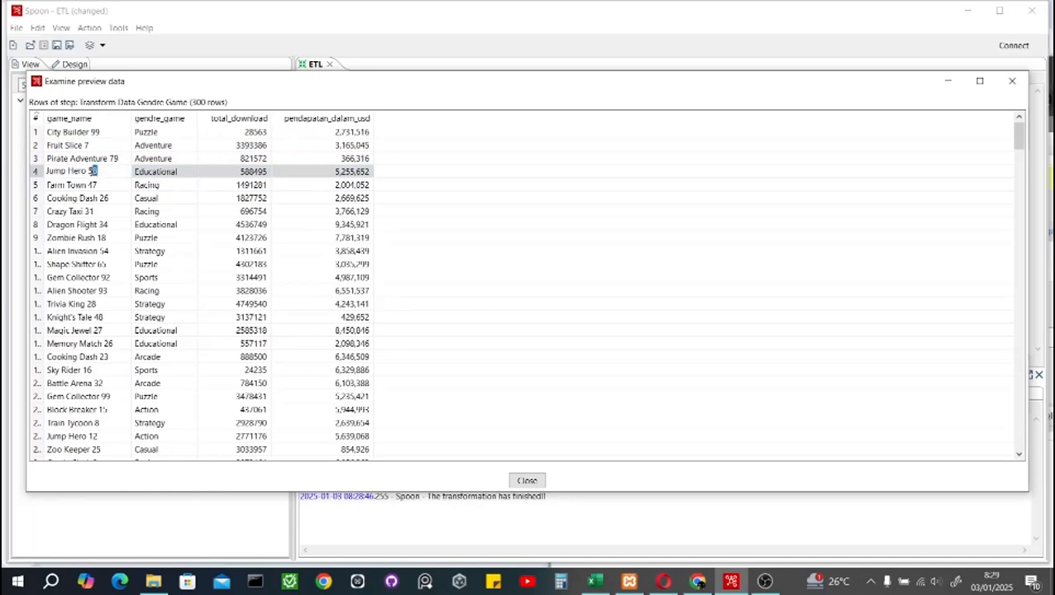
pyautogui.click(108, 186)
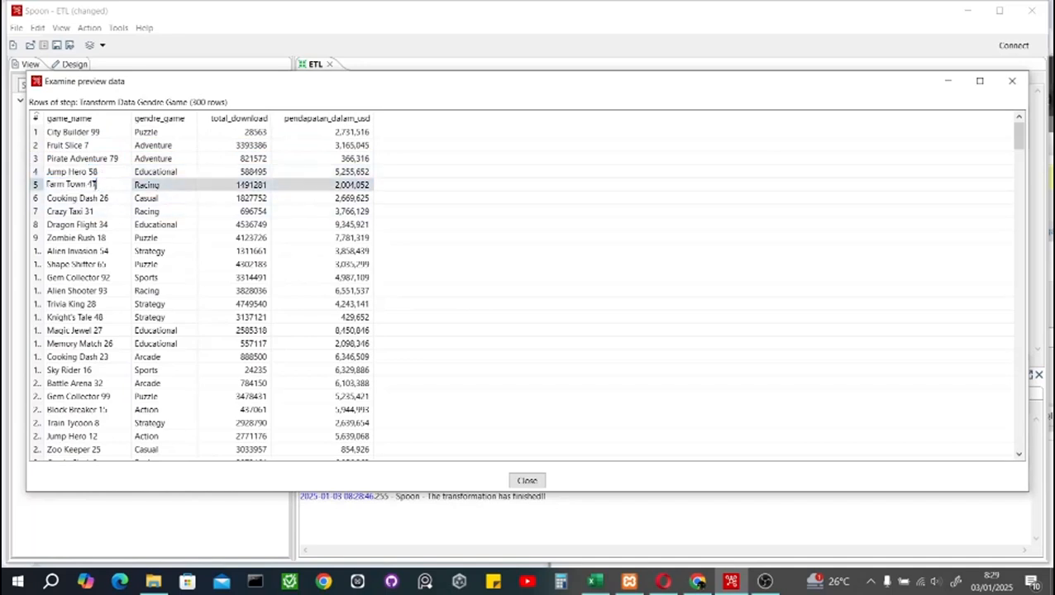
pyautogui.click(104, 199)
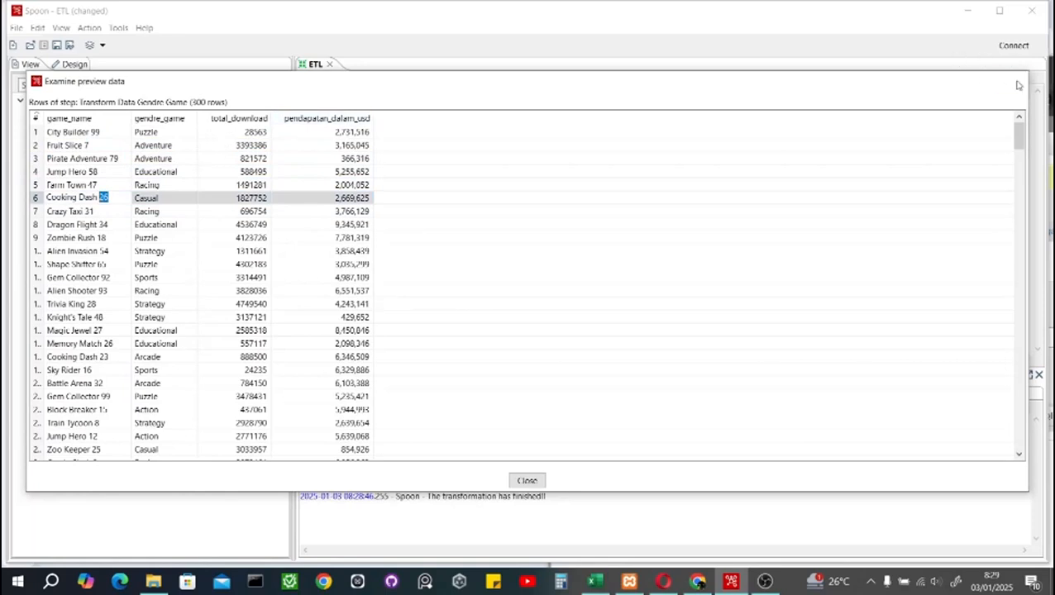
pyautogui.click(1011, 81)
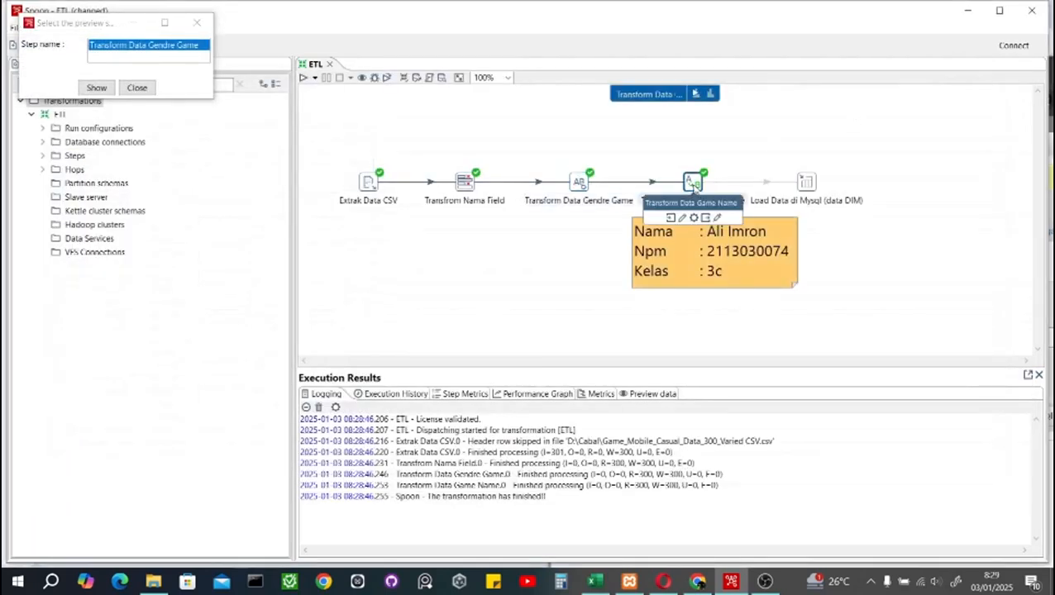
# - Review the replace-in-string settings of the Transform Data Game Name step and preview its first 1000 rows
pyautogui.doubleClick(693, 184)
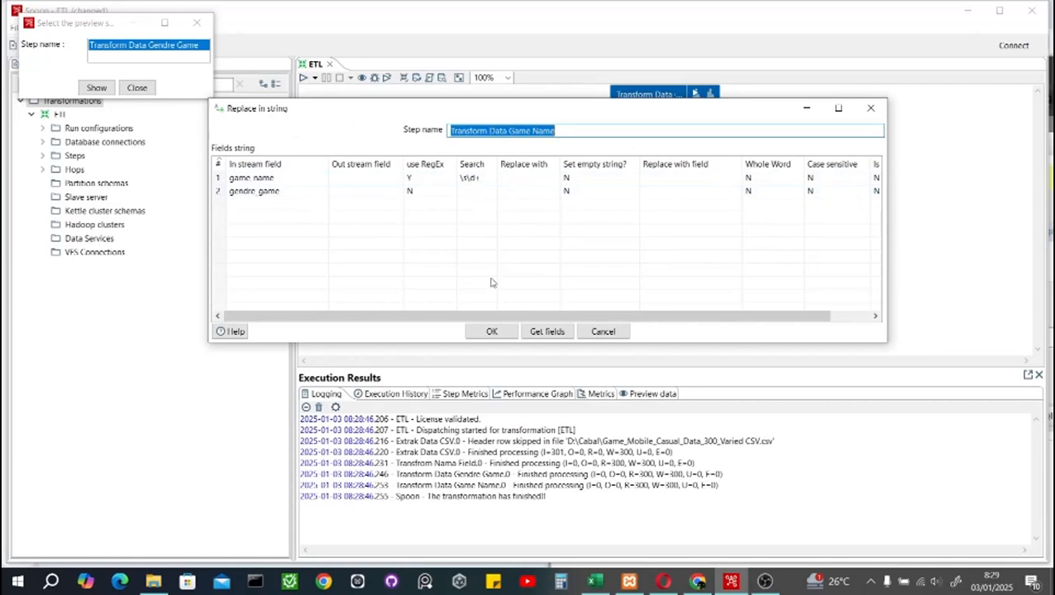
pyautogui.click(492, 332)
pyautogui.rightClick(692, 184)
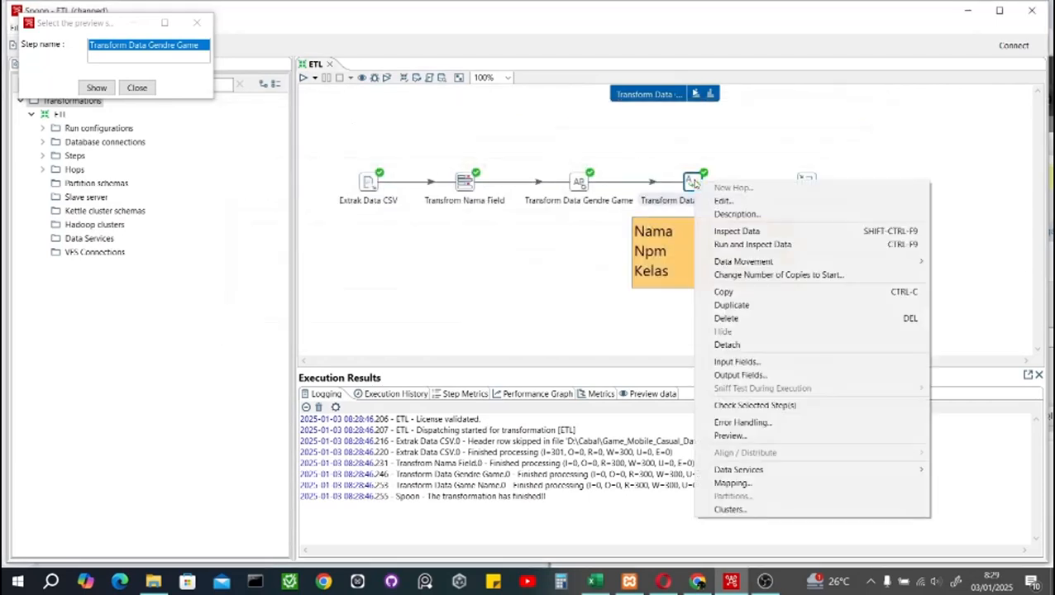
pyautogui.click(730, 436)
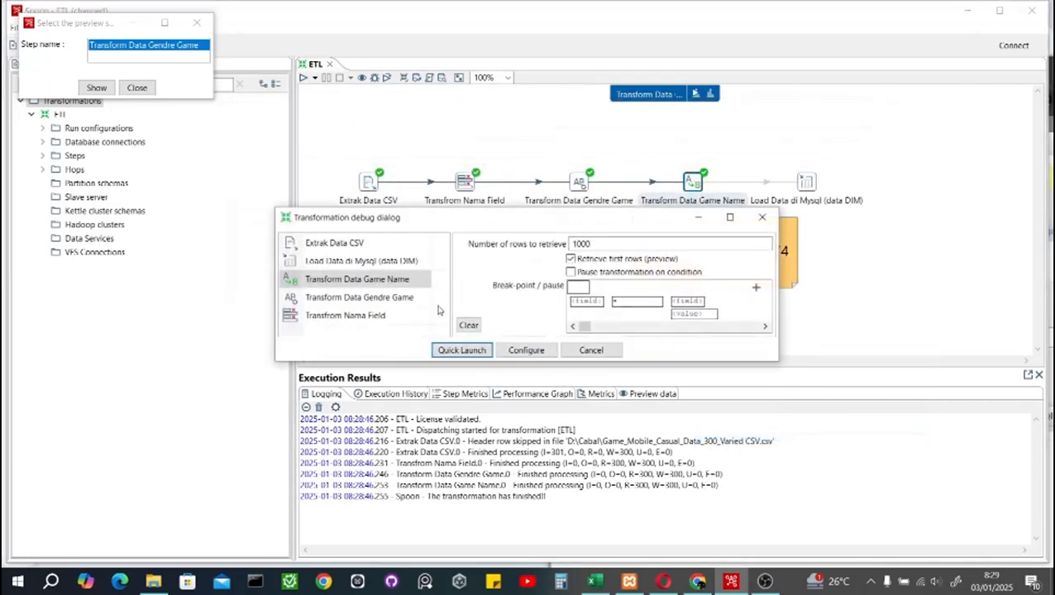
pyautogui.click(438, 352)
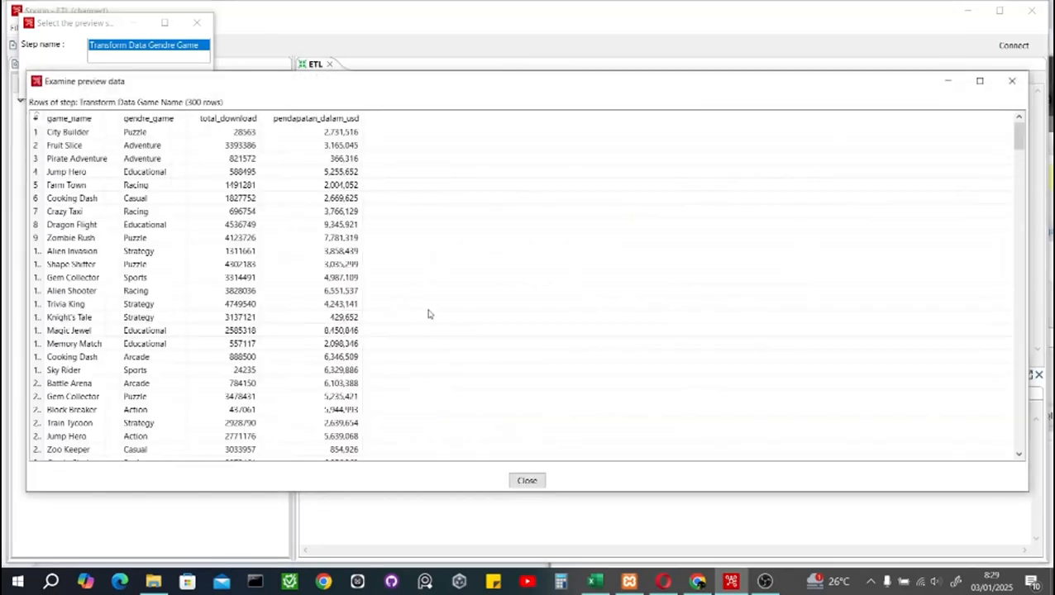
# - Examine the game_name values in the Transform Data Game Name preview for trailing numbers and close the preview
pyautogui.click(106, 133)
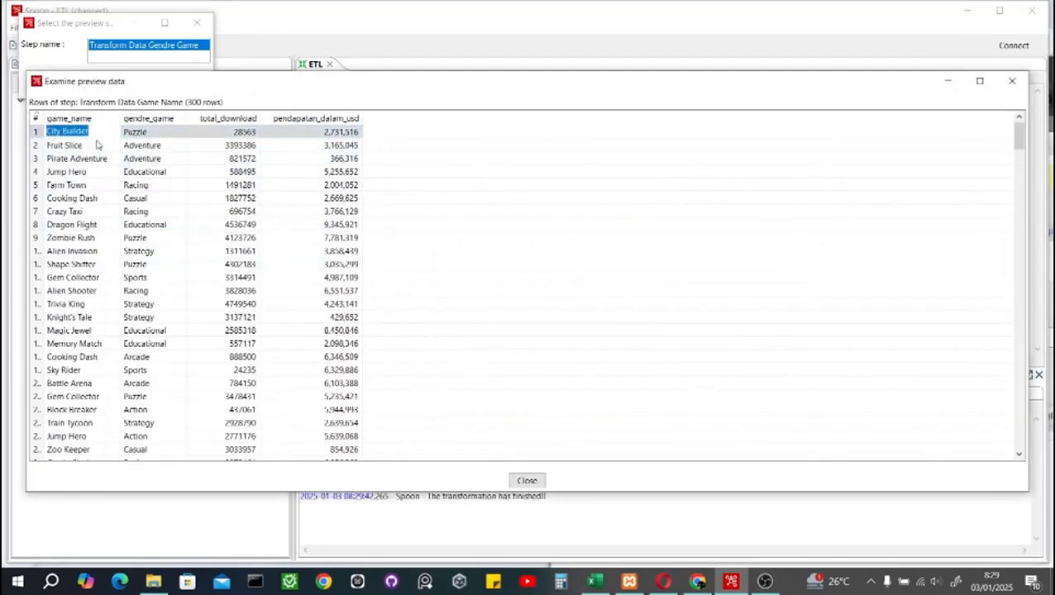
pyautogui.click(97, 171)
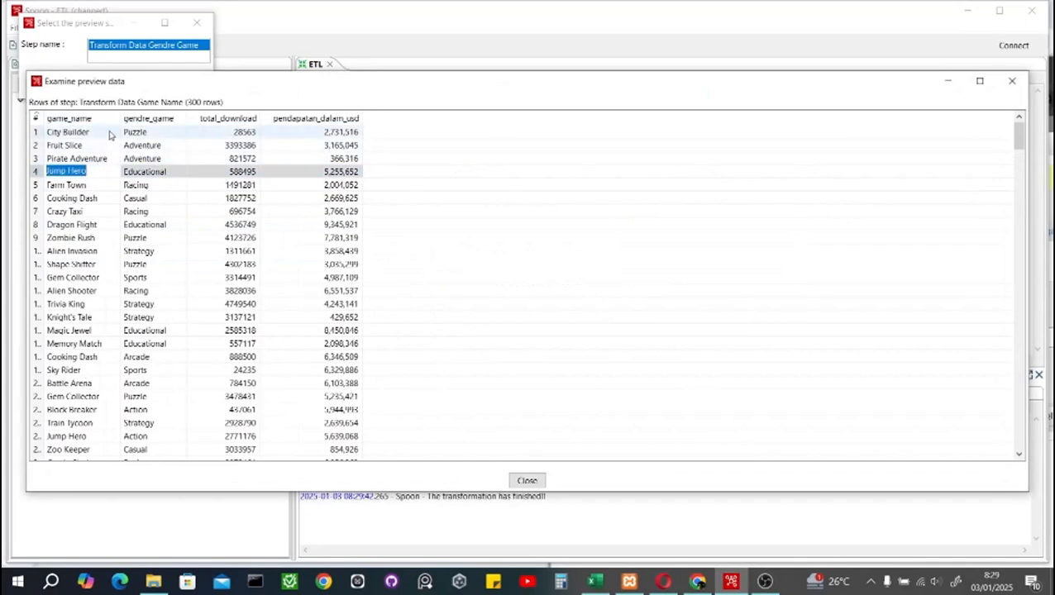
pyautogui.scroll(-1, 91, 215)
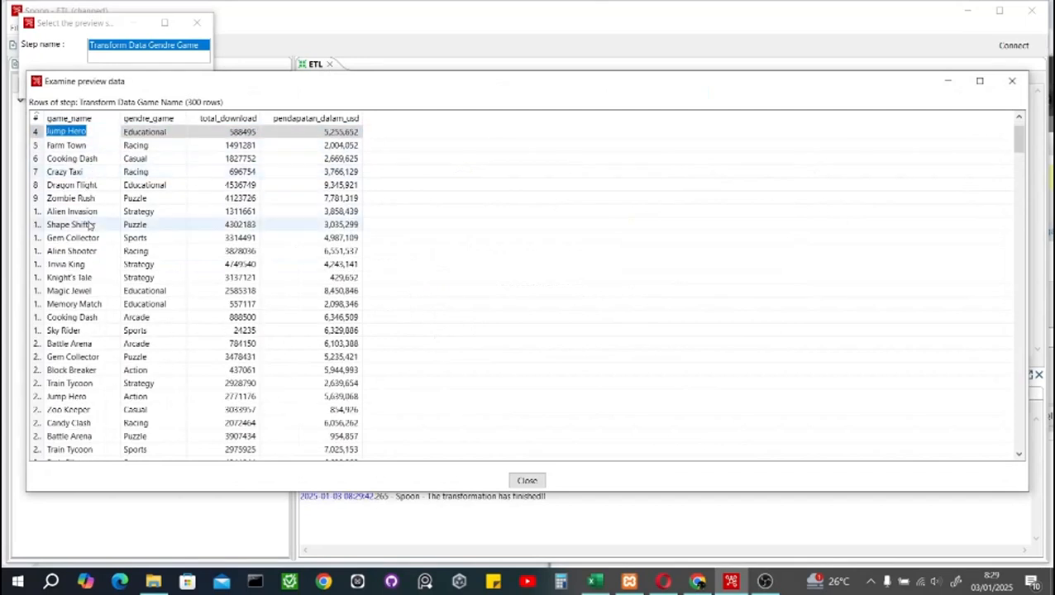
pyautogui.scroll(1, 91, 225)
pyautogui.click(89, 213)
pyautogui.click(88, 238)
pyautogui.click(88, 277)
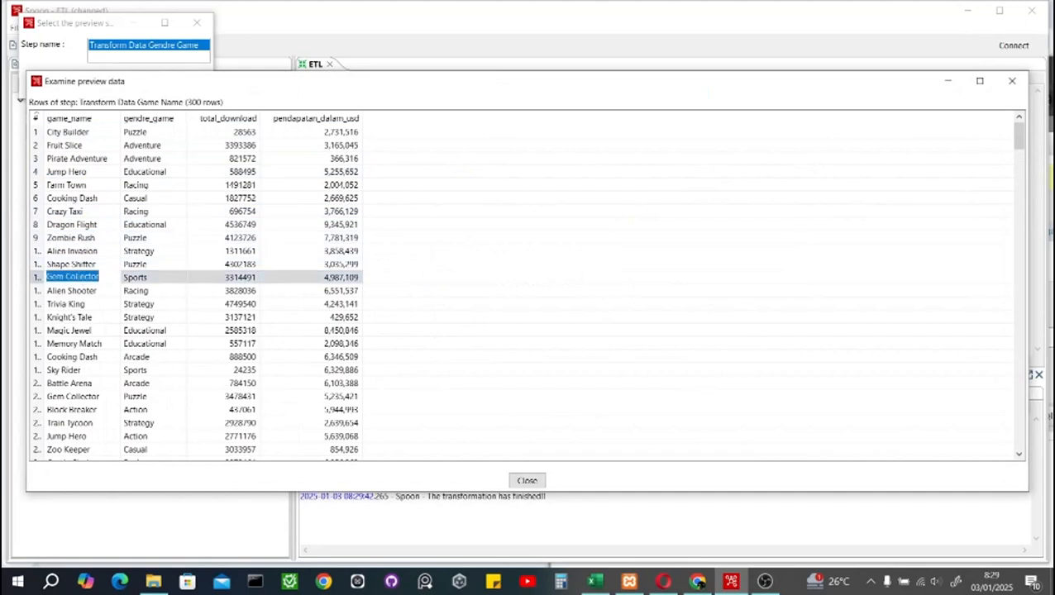
pyautogui.click(86, 158)
pyautogui.scroll(-2, 81, 224)
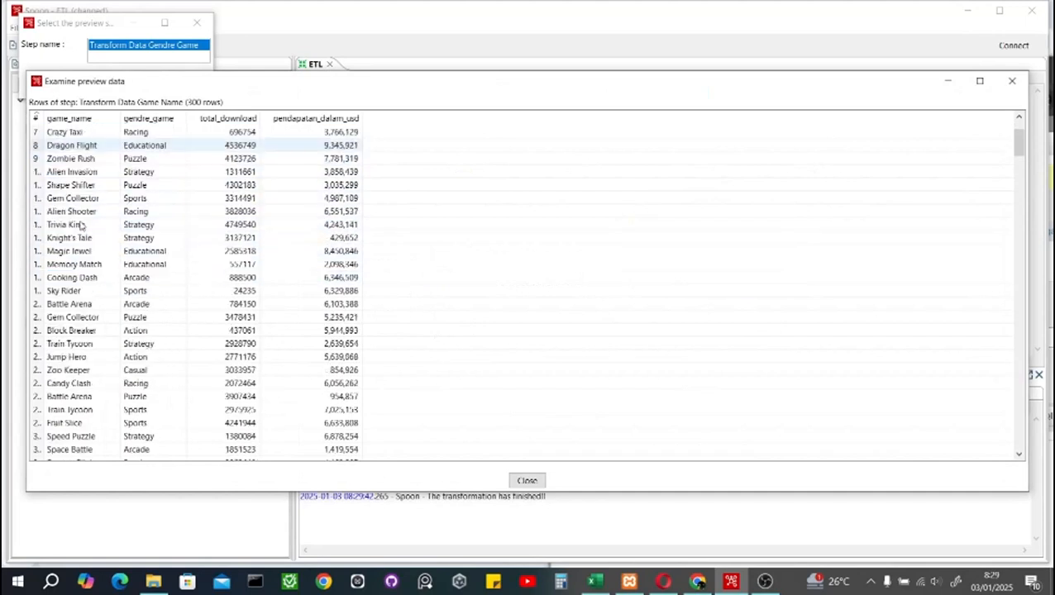
pyautogui.click(75, 264)
pyautogui.scroll(2, 79, 248)
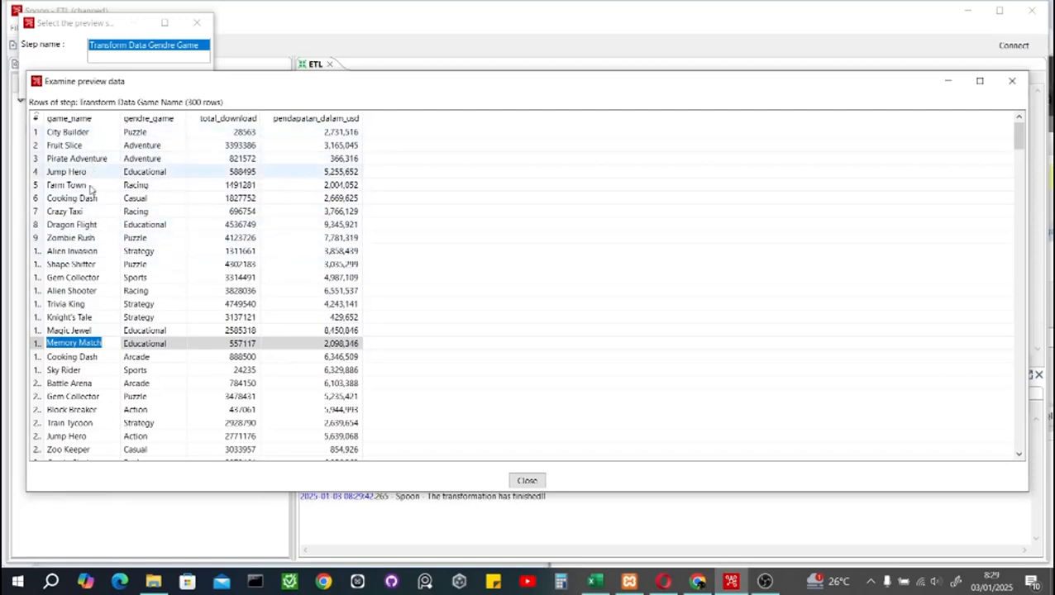
pyautogui.scroll(-3, 90, 189)
pyautogui.scroll(3, 91, 215)
pyautogui.click(73, 224)
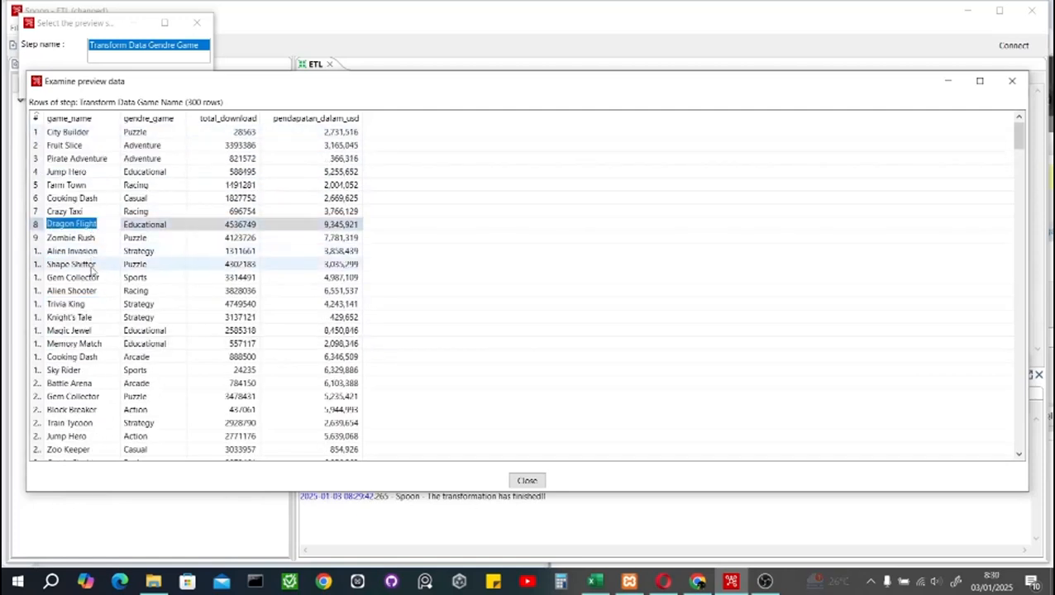
pyautogui.click(92, 267)
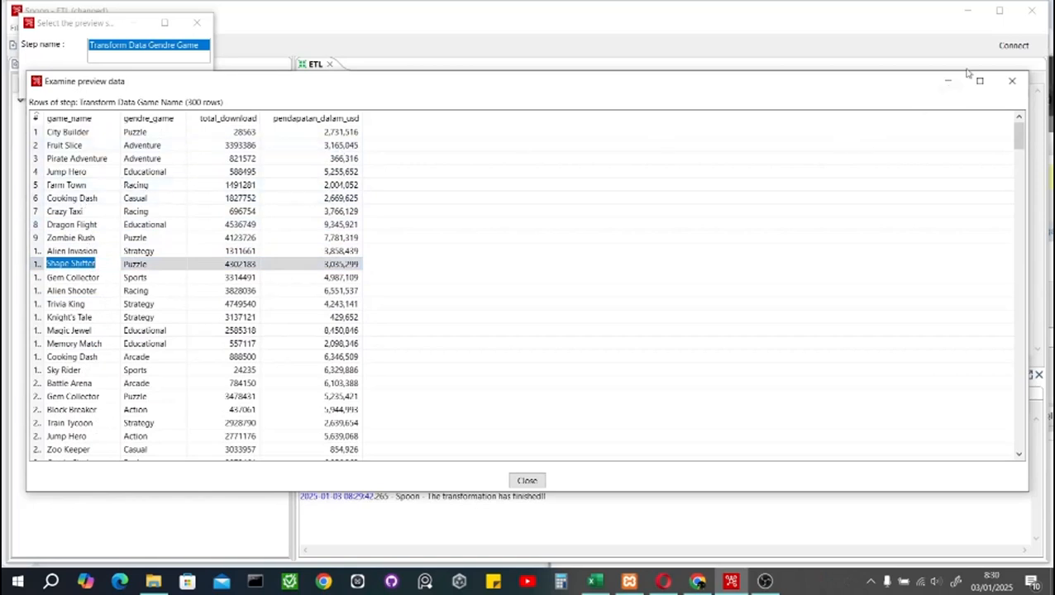
pyautogui.click(1011, 80)
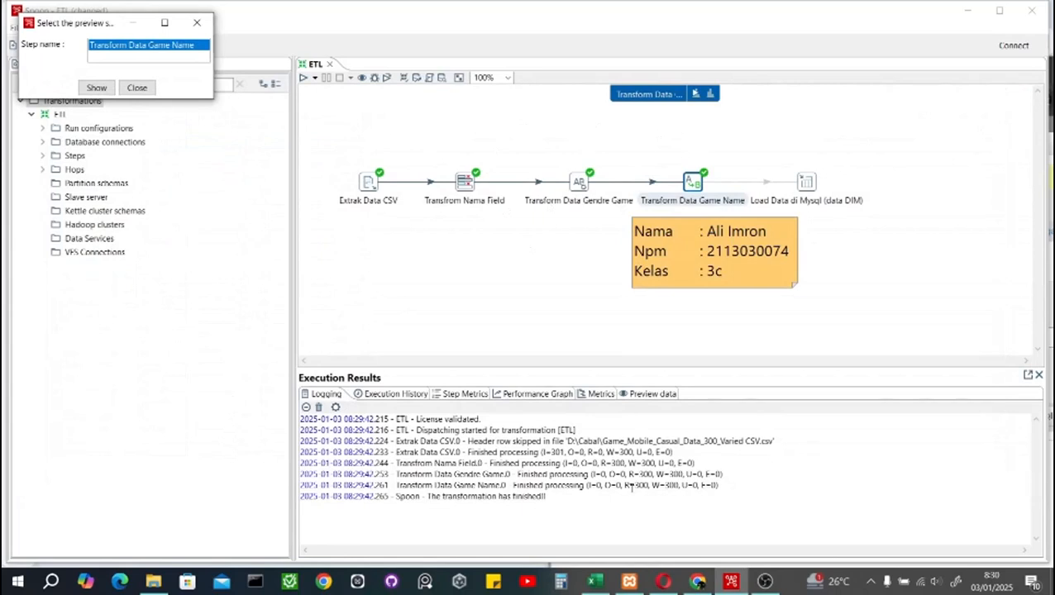
# - Switch to phpMyAdmin in the browser to check the contents of the dim_data_game table and return to Spoon
pyautogui.click(699, 582)
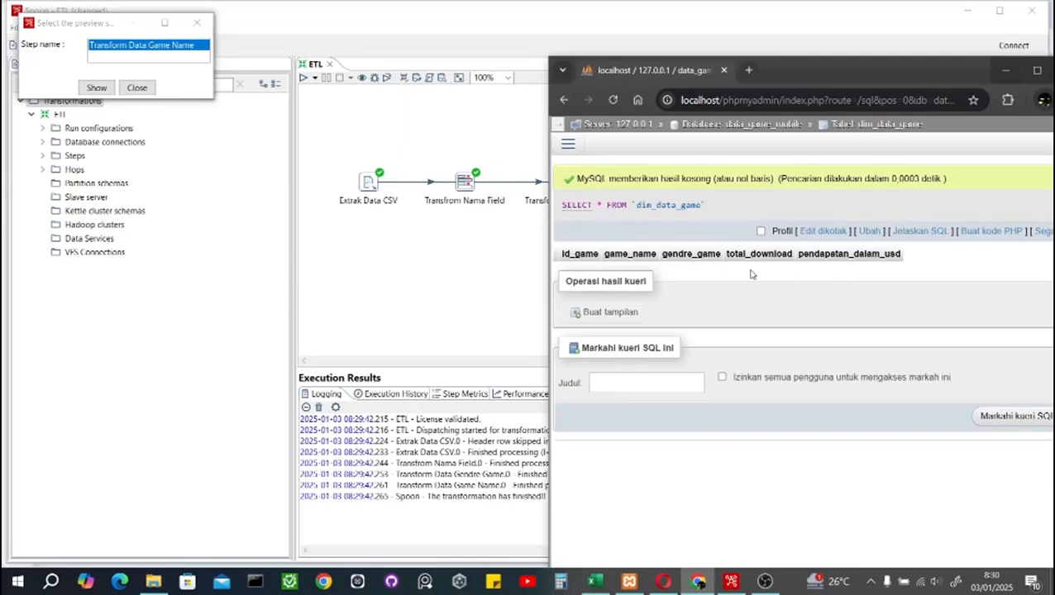
pyautogui.click(457, 246)
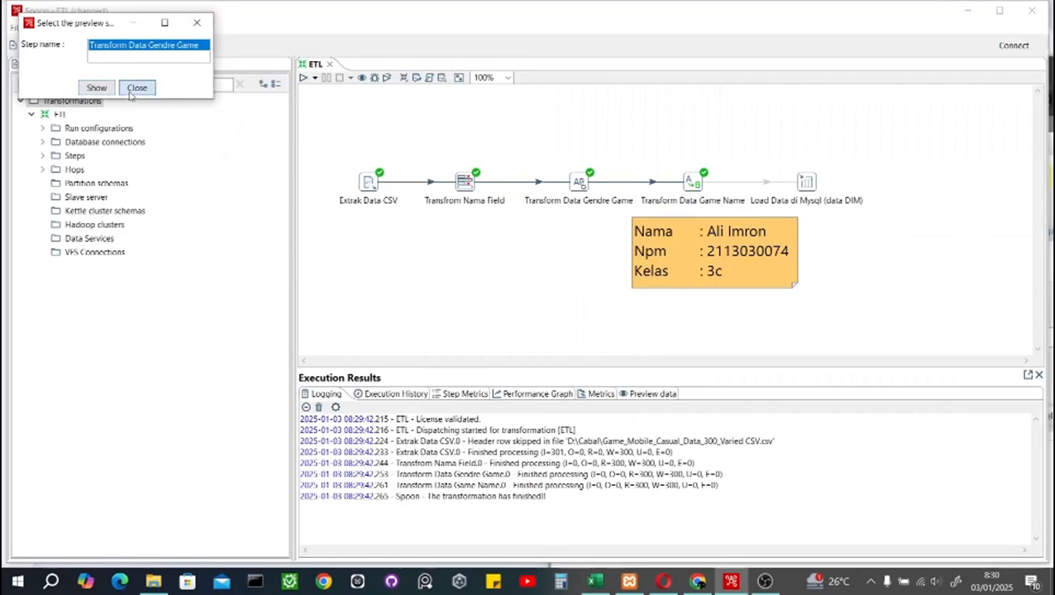
# - Dismiss the remaining preview step selection and enable the hop from Transform Data Game Name to Load Data di Mysql (data DIM)
pyautogui.click(138, 88)
pyautogui.moveTo(773, 186); pyautogui.dragTo(768, 184)
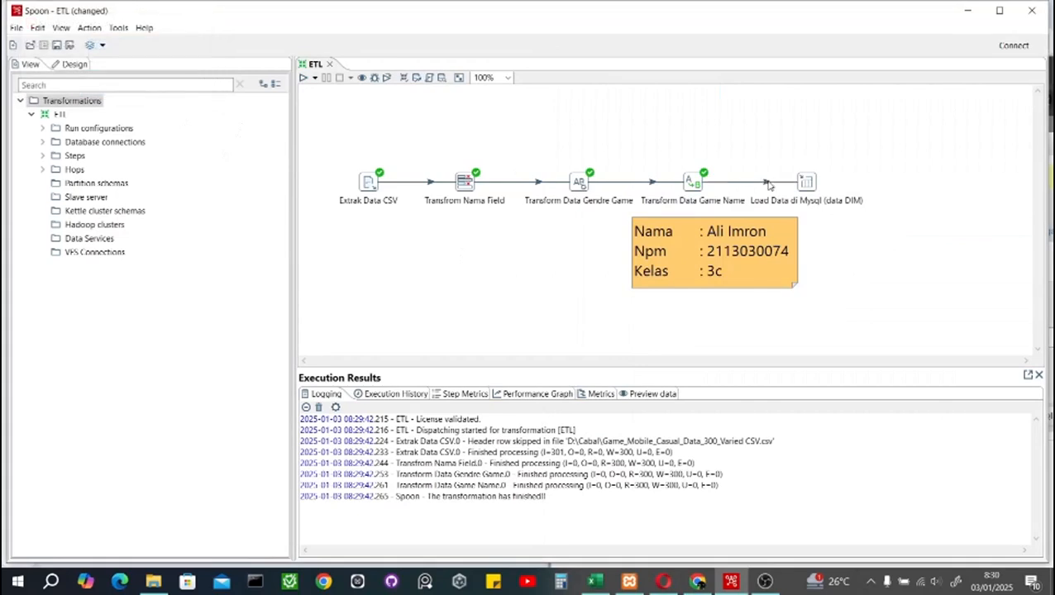
# - Review the Table output settings of Load Data di Mysql (data DIM) against the data_game_mobile database in phpMyAdmin and accept them
pyautogui.doubleClick(815, 186)
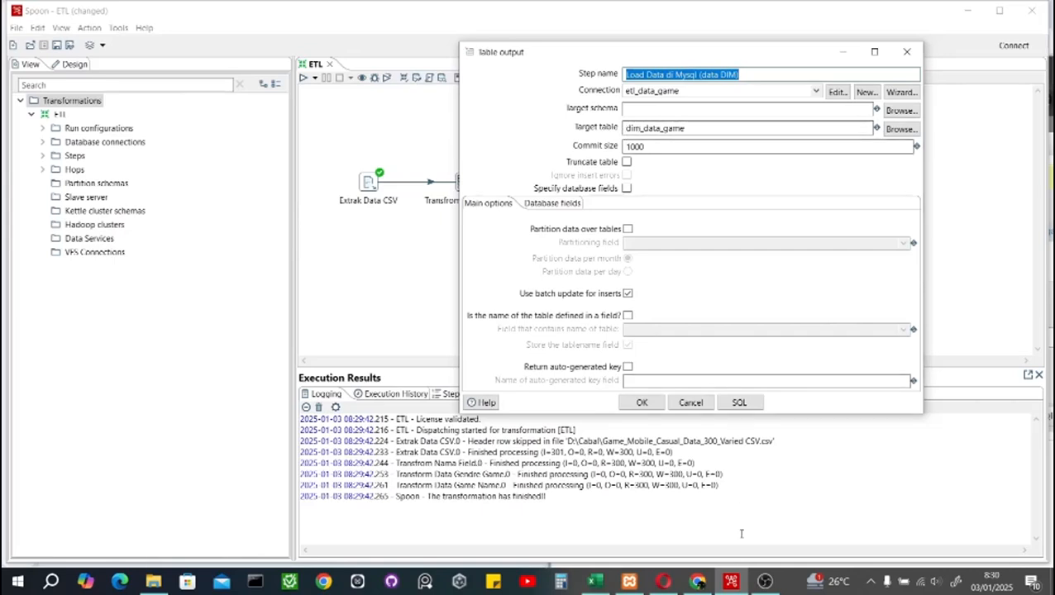
pyautogui.click(697, 582)
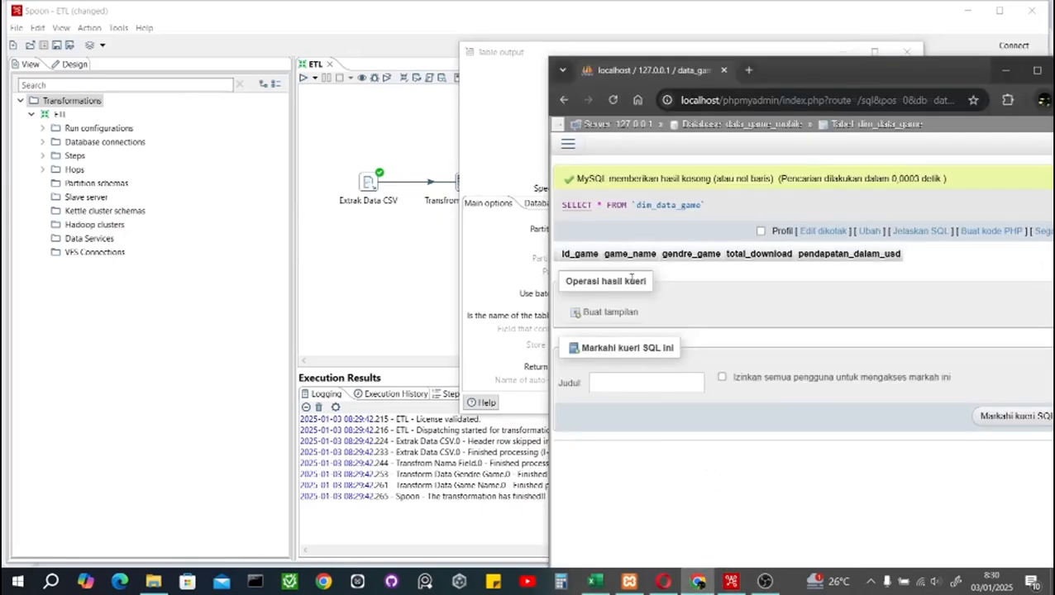
pyautogui.click(568, 141)
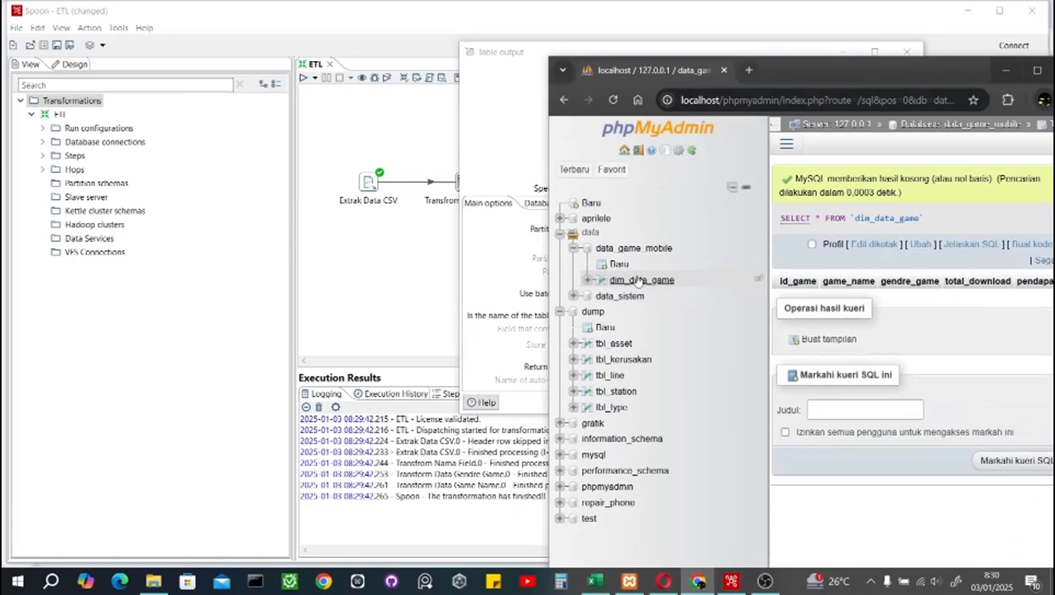
pyautogui.moveTo(863, 76); pyautogui.dragTo(247, 33)
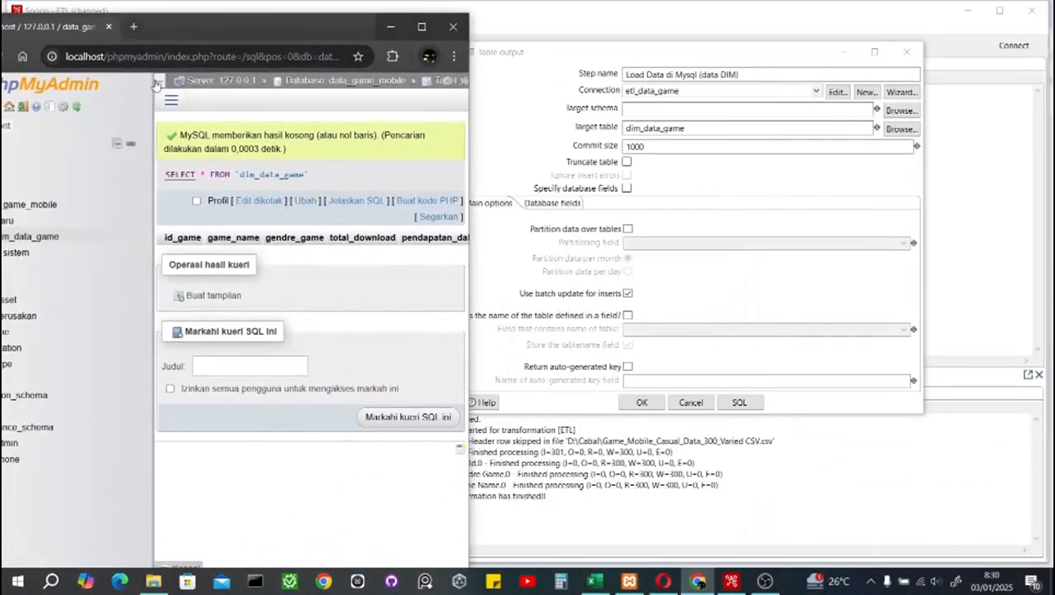
pyautogui.moveTo(149, 80); pyautogui.dragTo(310, 80)
pyautogui.moveTo(270, 34); pyautogui.dragTo(385, 24)
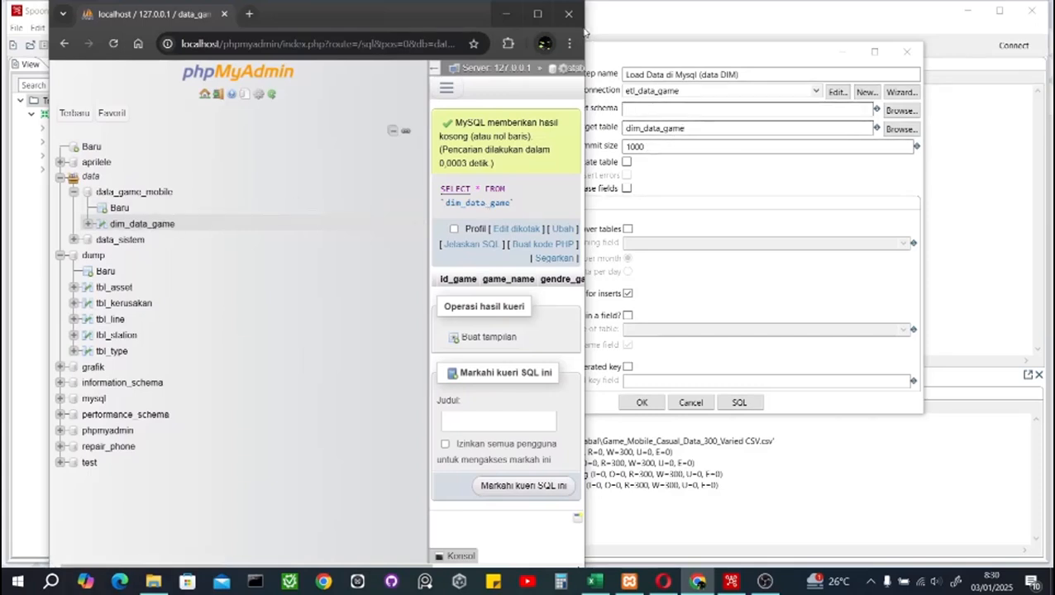
pyautogui.click(516, 14)
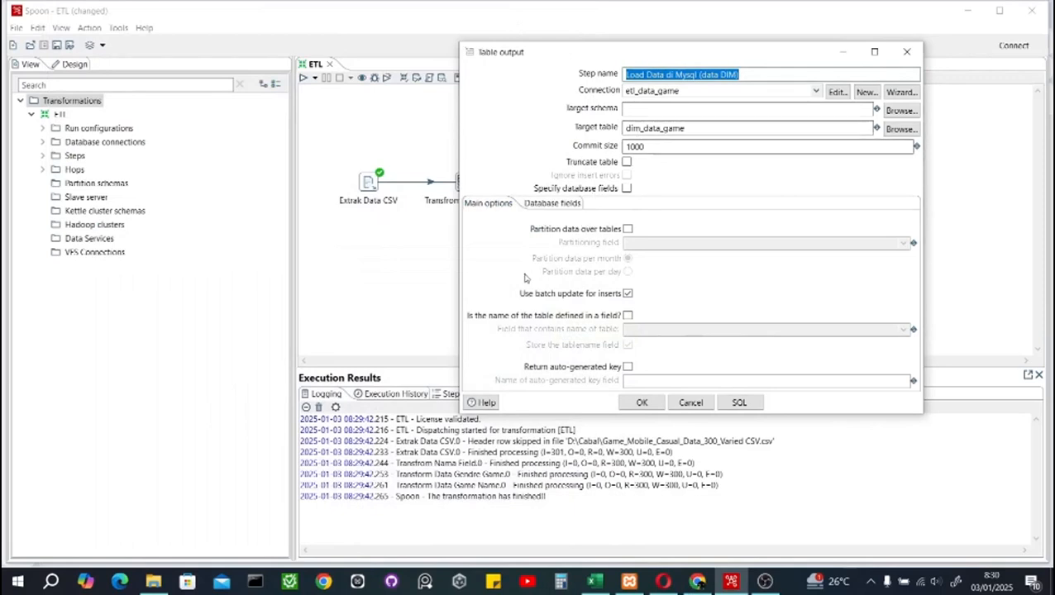
pyautogui.click(642, 403)
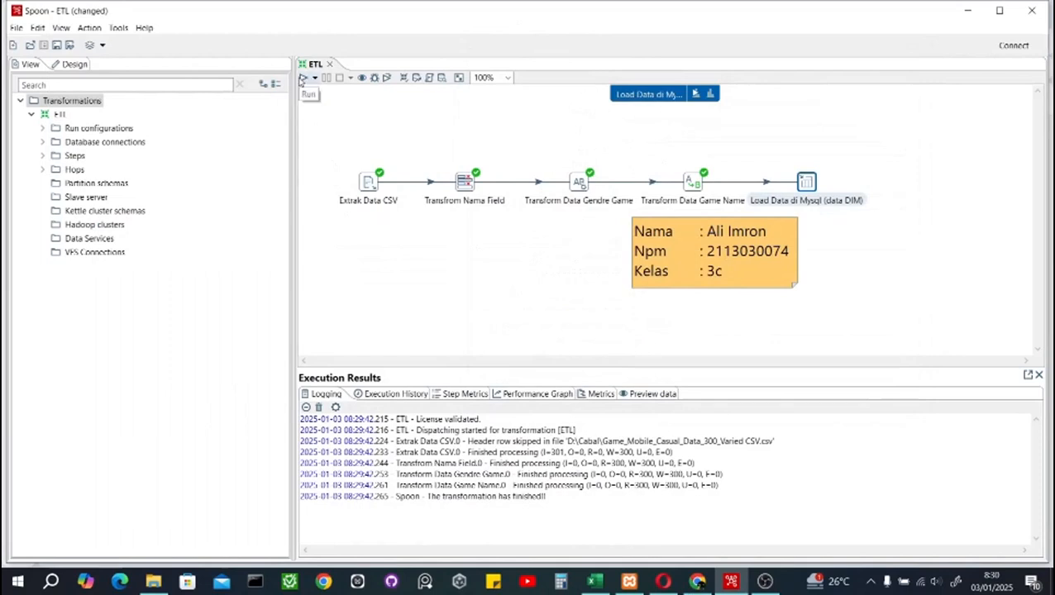
# - Run the ETL transformation with the Pentaho local configuration, saving its changes before execution
pyautogui.click(303, 78)
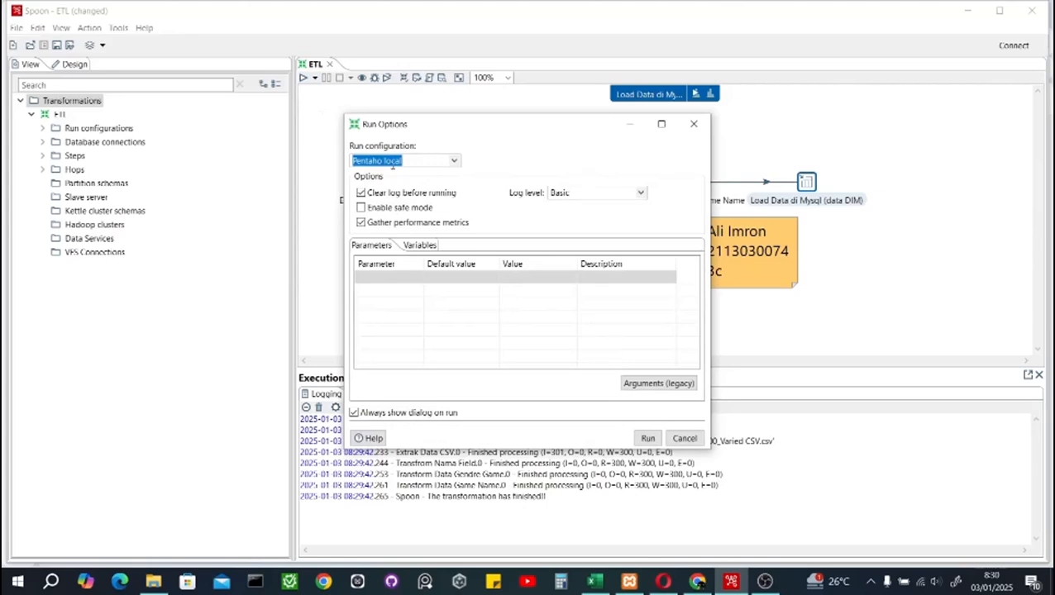
pyautogui.click(650, 439)
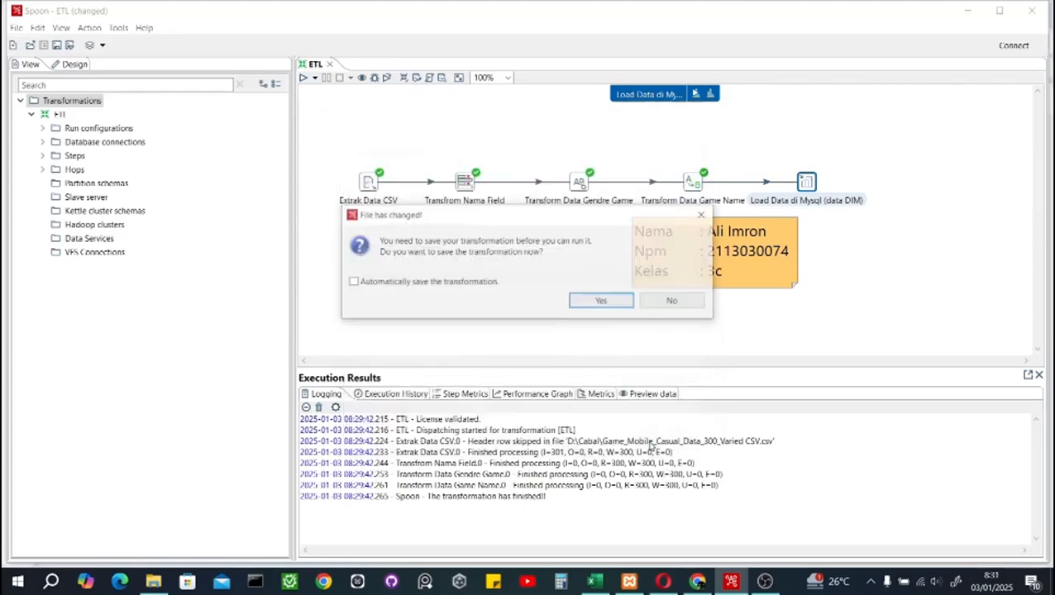
pyautogui.click(601, 300)
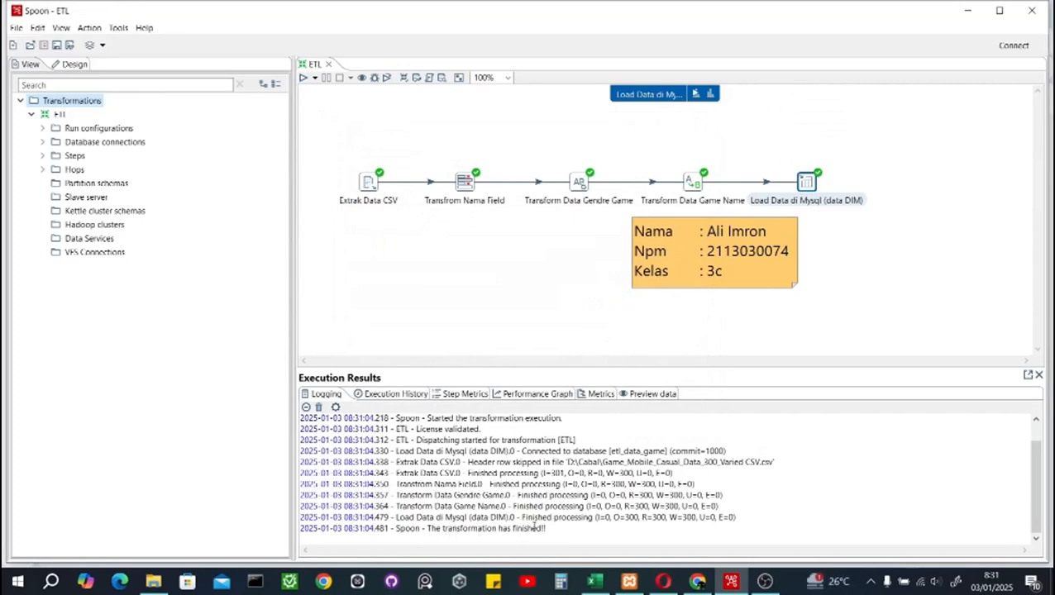
# - Switch to phpMyAdmin in the browser, hide the database navigation tree, reload the dim_data_game table and examine its loaded rows
pyautogui.click(697, 581)
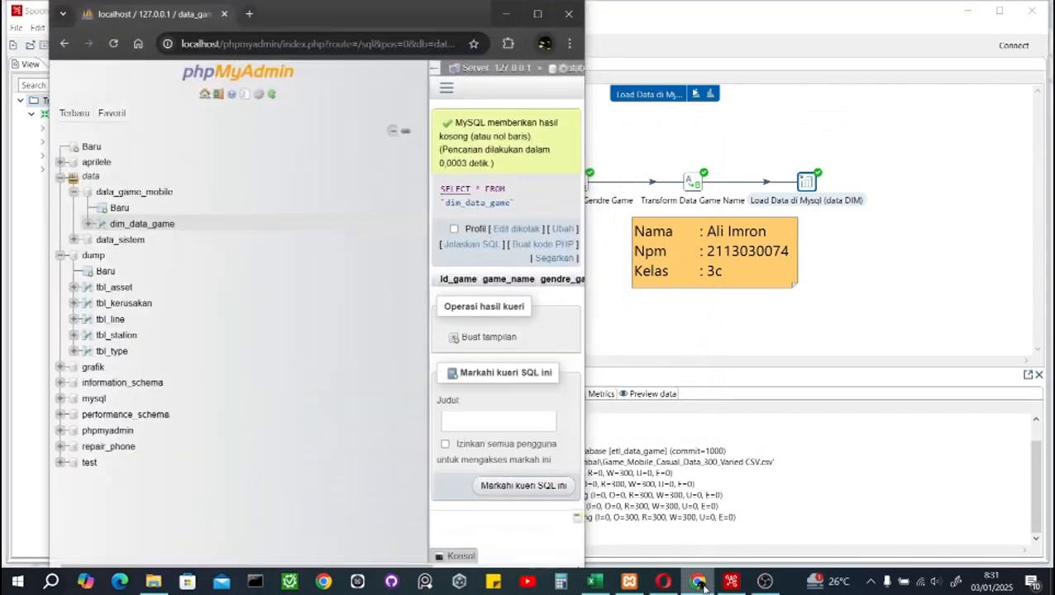
pyautogui.click(431, 71)
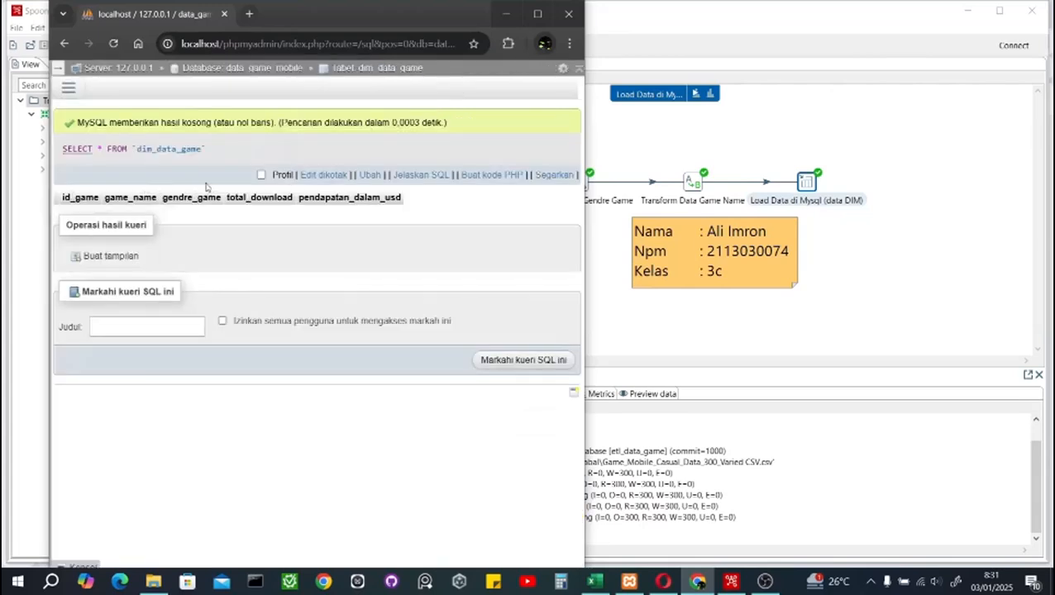
pyautogui.click(113, 44)
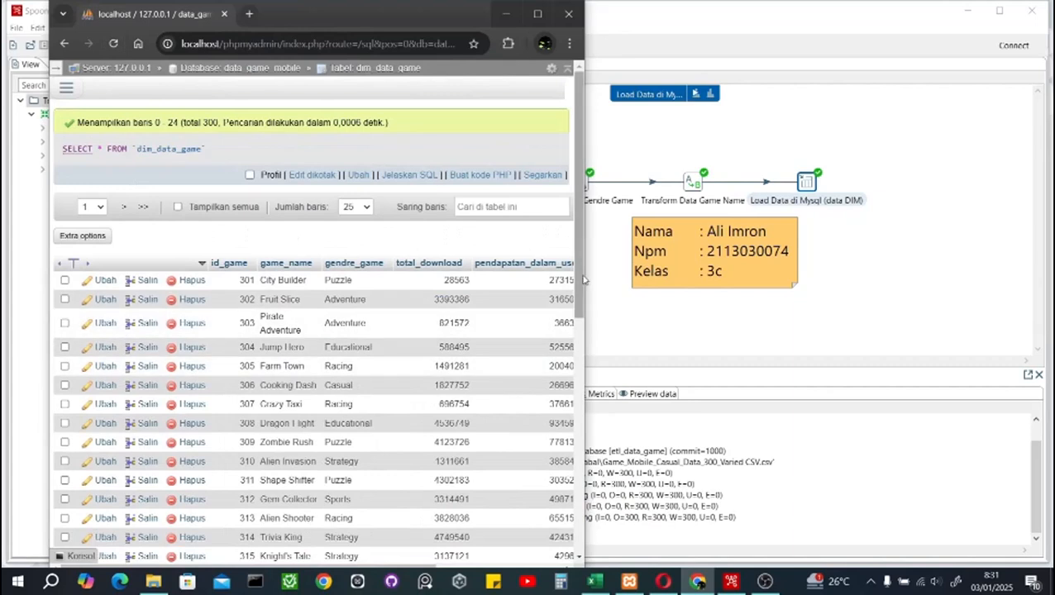
pyautogui.moveTo(586, 275); pyautogui.dragTo(725, 275)
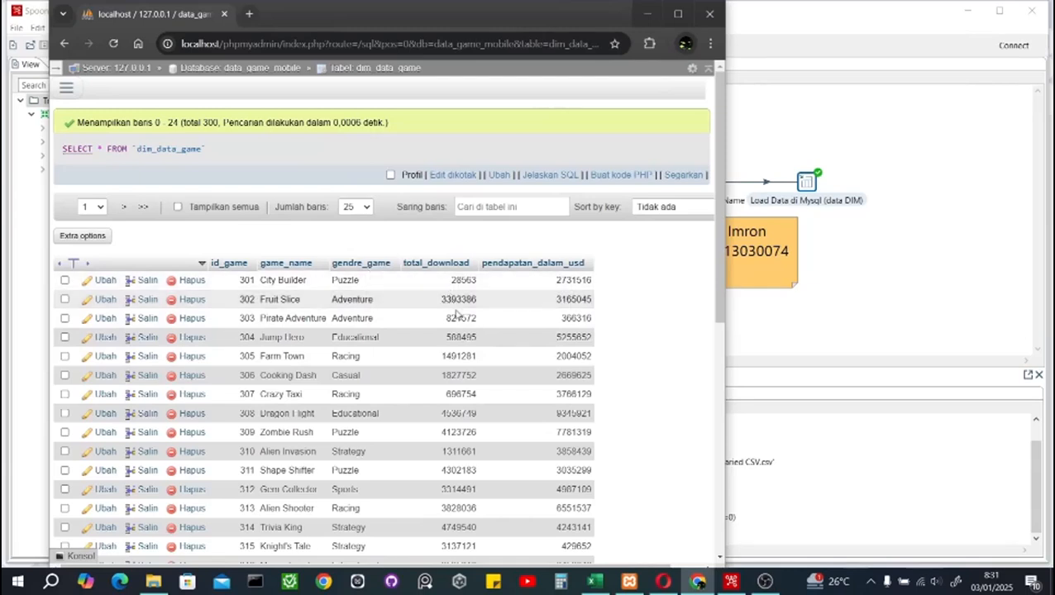
pyautogui.scroll(-5, 405, 306)
pyautogui.scroll(5, 390, 323)
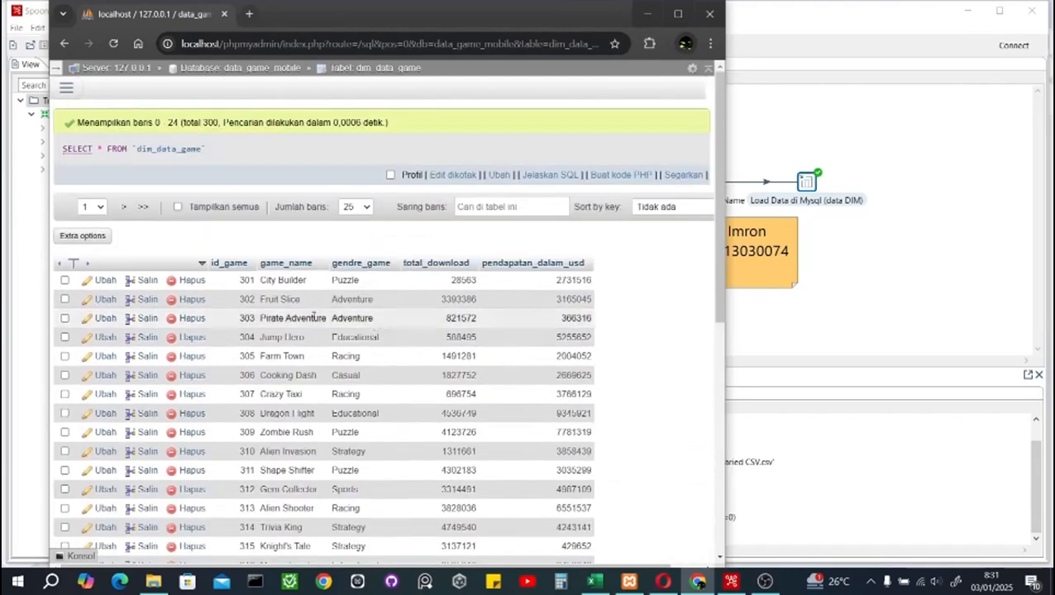
pyautogui.scroll(-1, 391, 324)
# - Place phpMyAdmin beside the Game_Mobile_Casual_Data_300_Varied workbook in Excel and compare the source rows with the dim_data_game rows
pyautogui.moveTo(426, 17); pyautogui.dragTo(1050, 198)
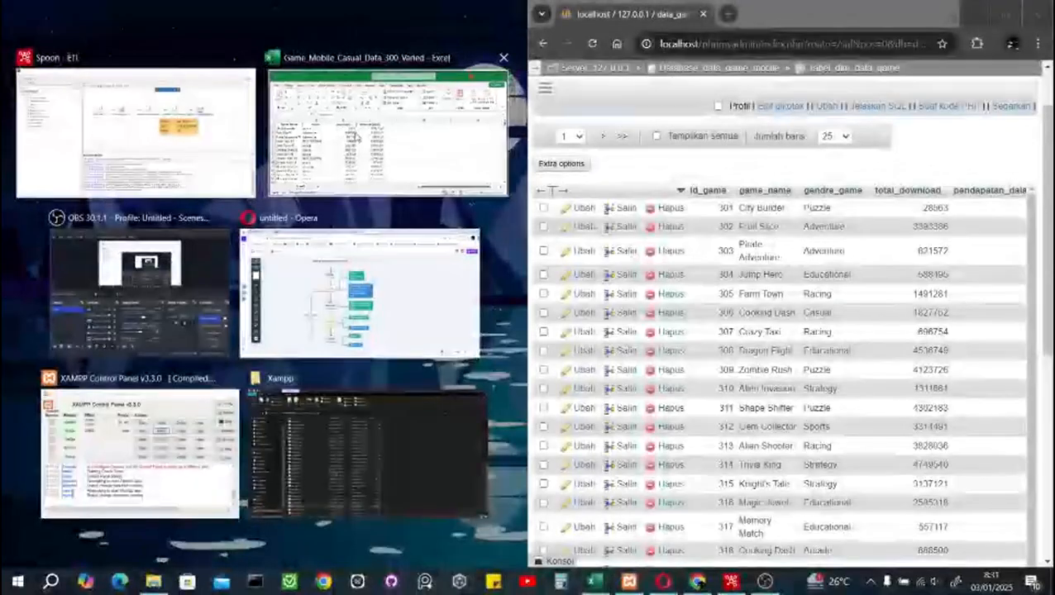
pyautogui.click(356, 165)
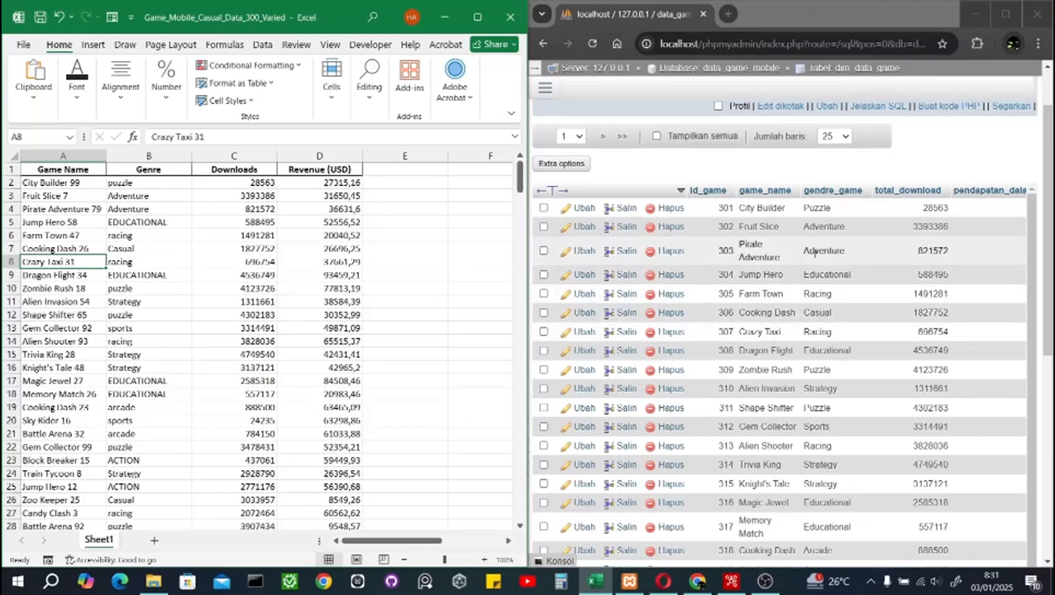
pyautogui.scroll(-1, 825, 372)
pyautogui.scroll(1, 825, 381)
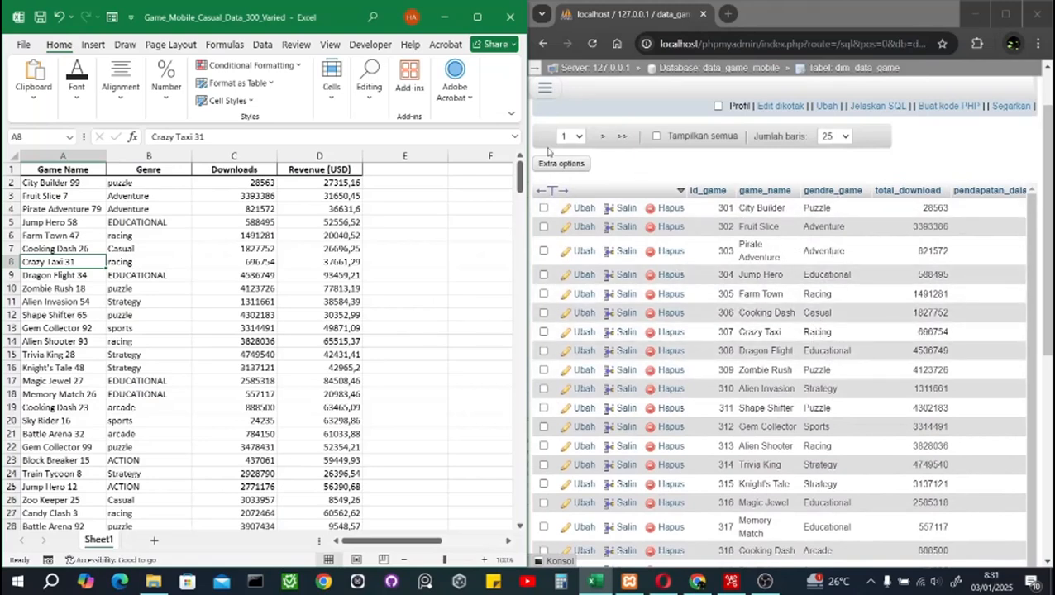
pyautogui.click(546, 90)
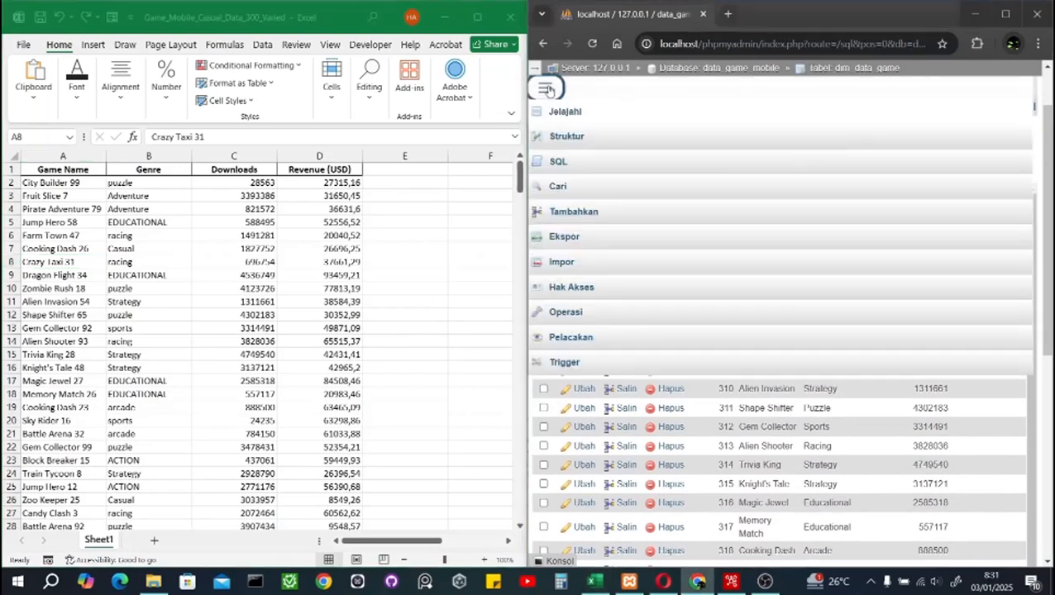
pyautogui.click(547, 88)
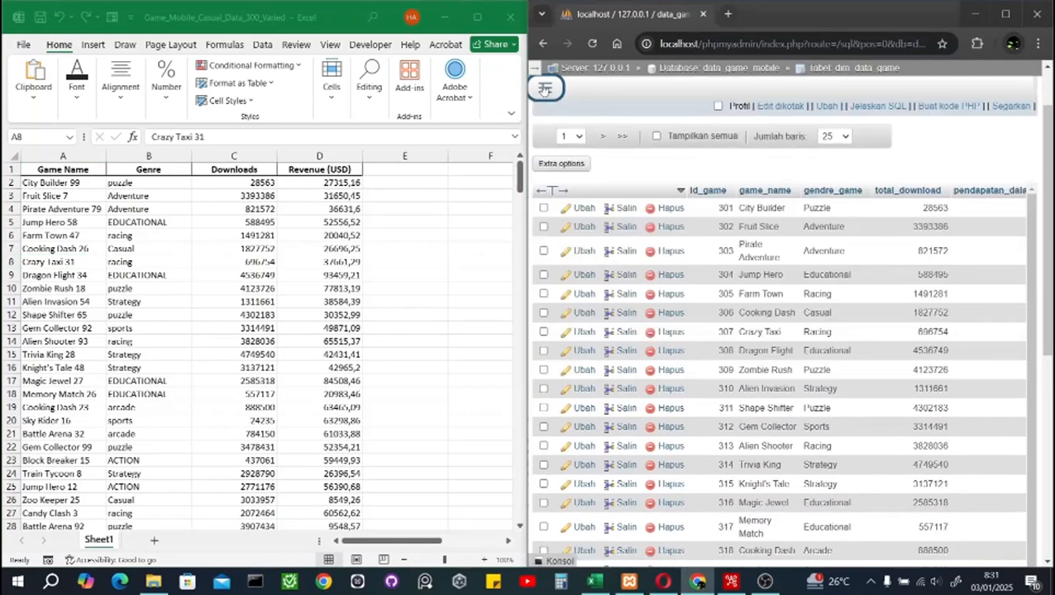
pyautogui.click(545, 89)
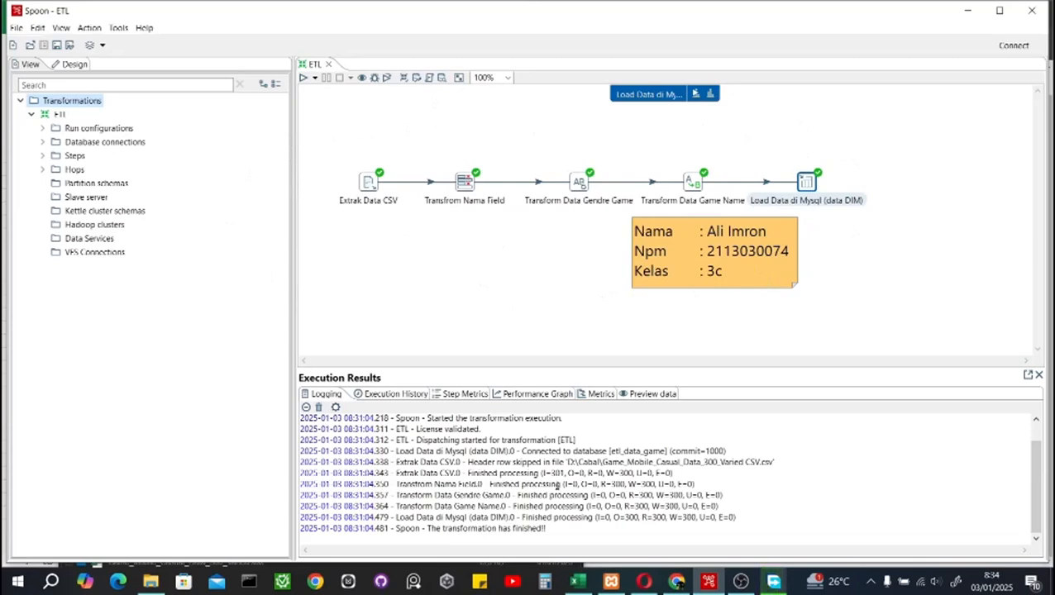
# - Bring the Excel workbook and phpMyAdmin back side by side from Spoon and open the data_game_mobile database
pyautogui.click(577, 581)
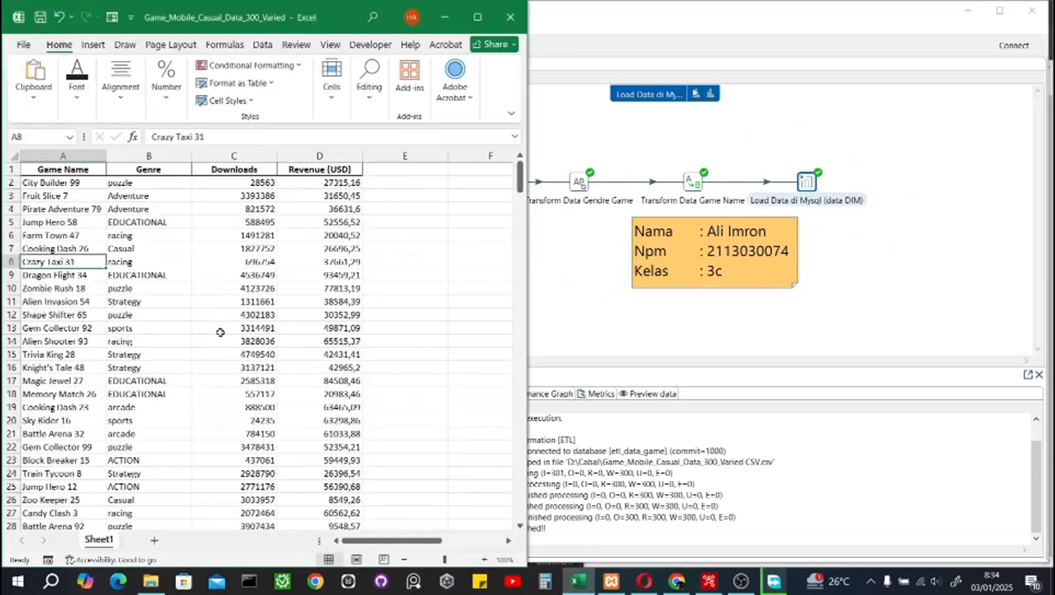
pyautogui.click(676, 582)
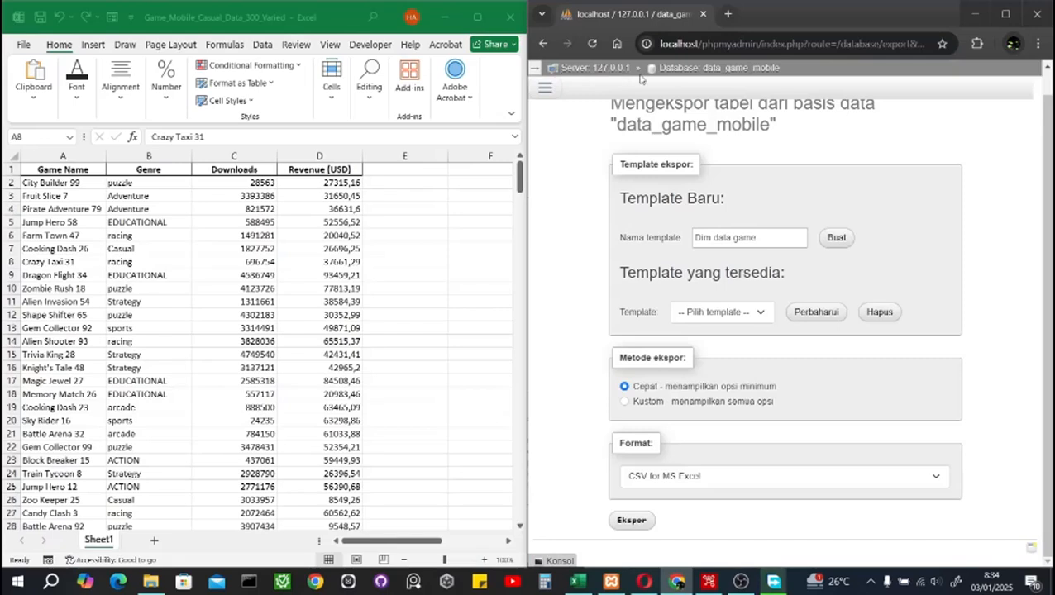
pyautogui.click(744, 69)
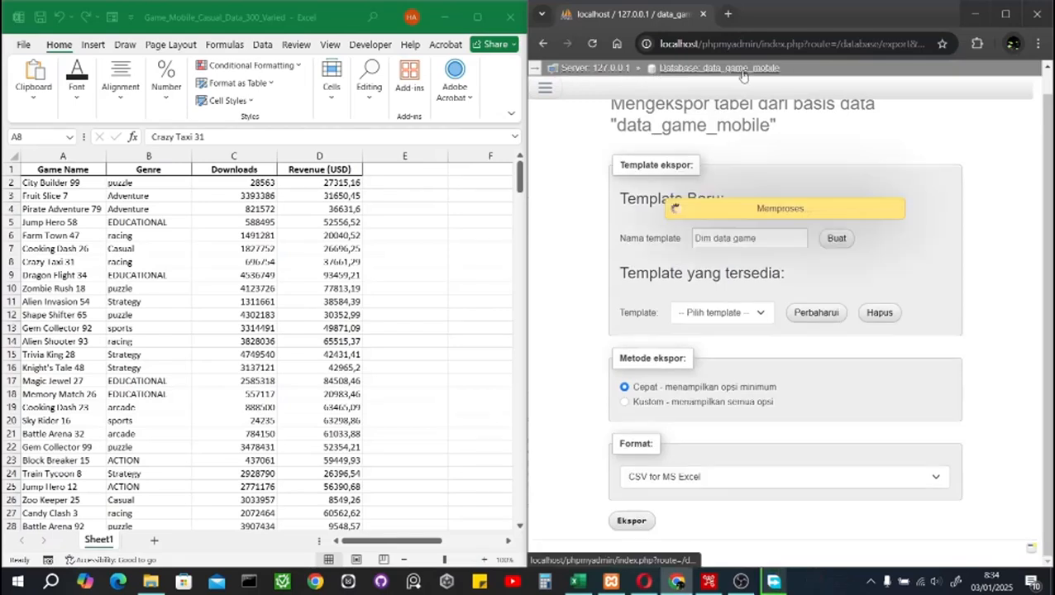